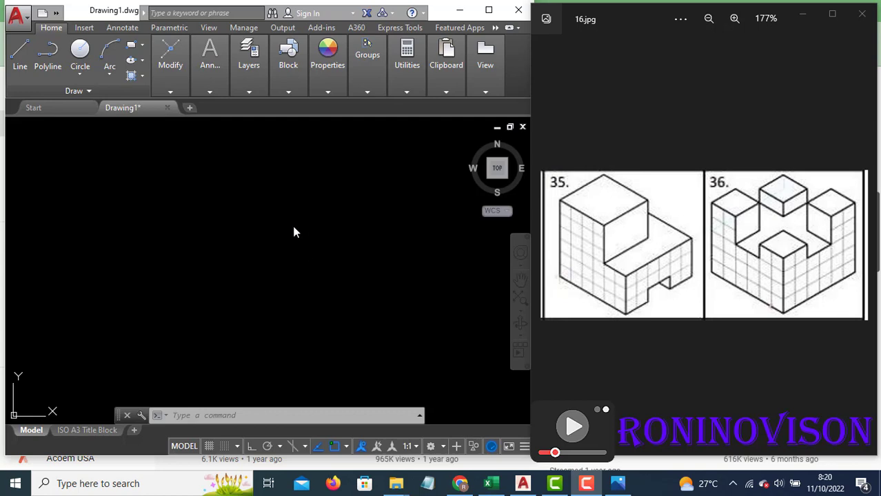
- Set the drafting snap type to isometric snap in the drafting settings
left_click(256, 284)
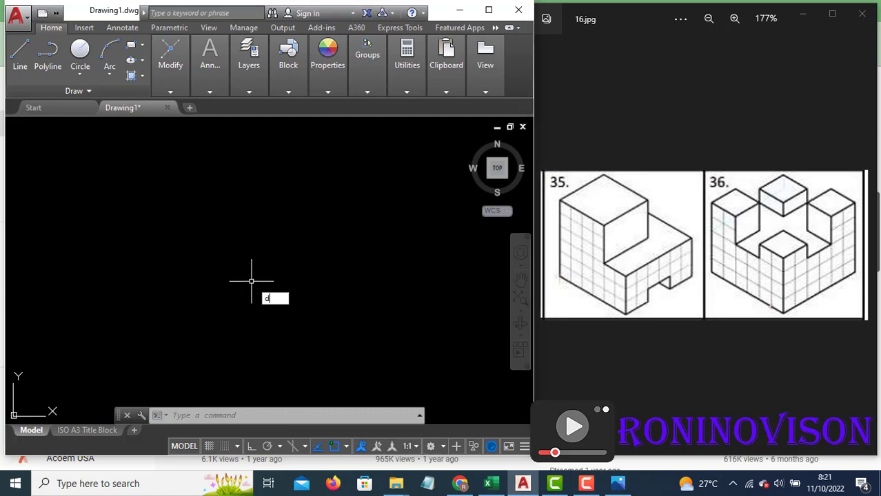
type("ds")
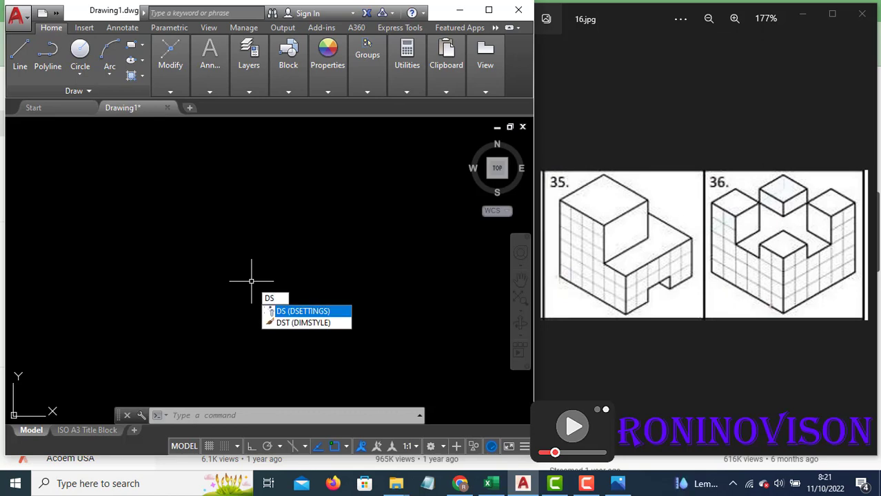
key("Return")
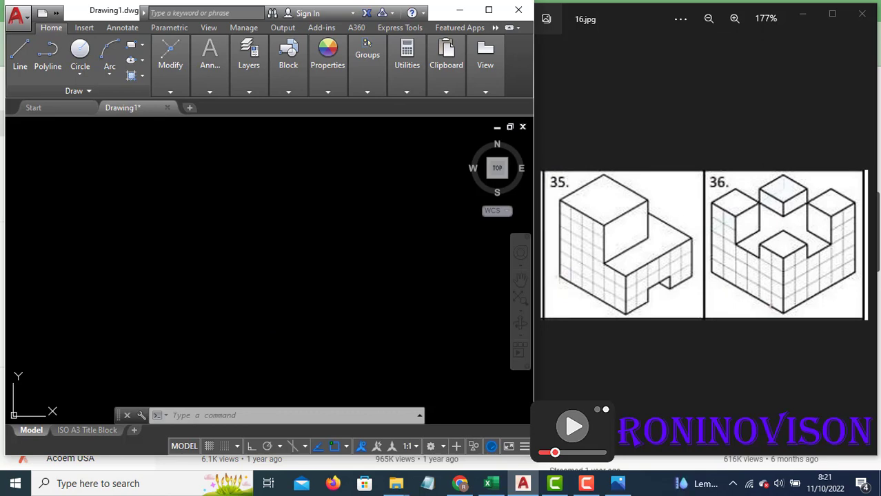
left_click(234, 287)
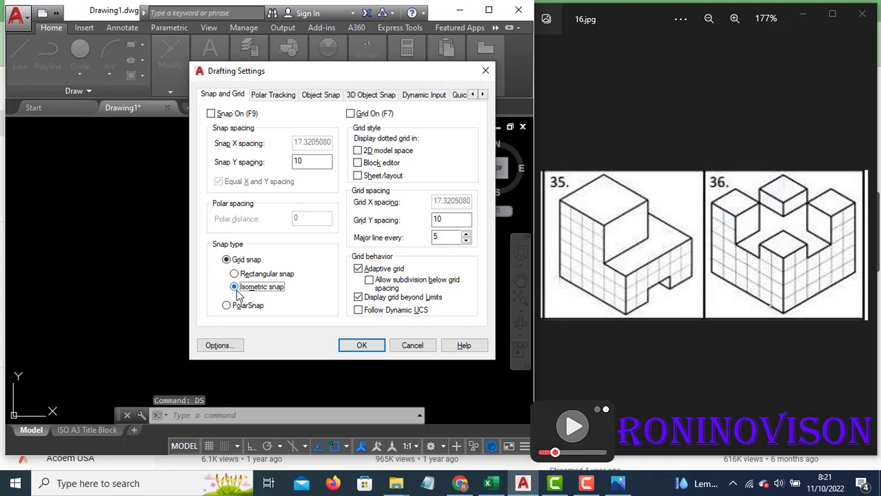
left_click(363, 346)
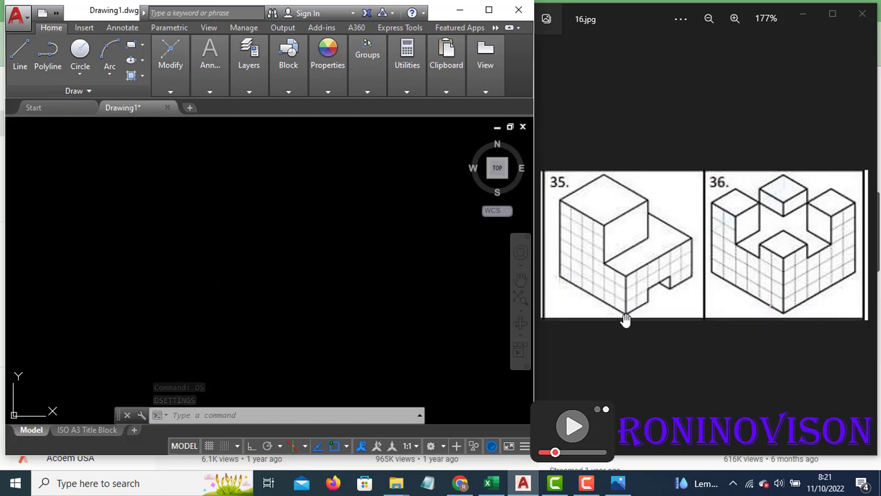
- Start a line in the empty drawing area with ortho on and draw a 30-unit vertical edge upward
type("1")
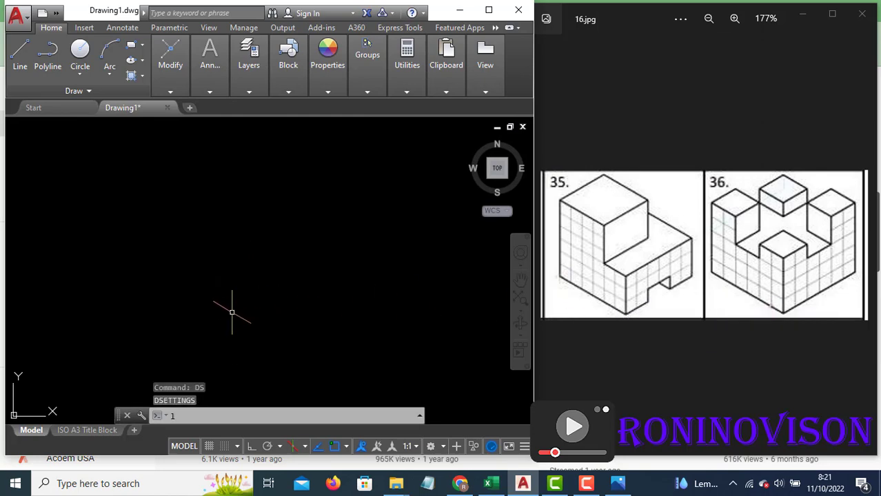
key("Return")
left_click(234, 330)
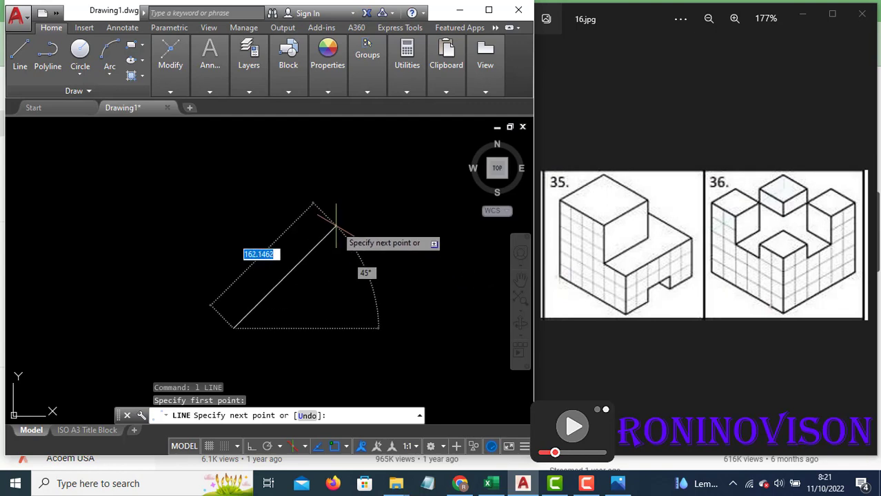
key("F8")
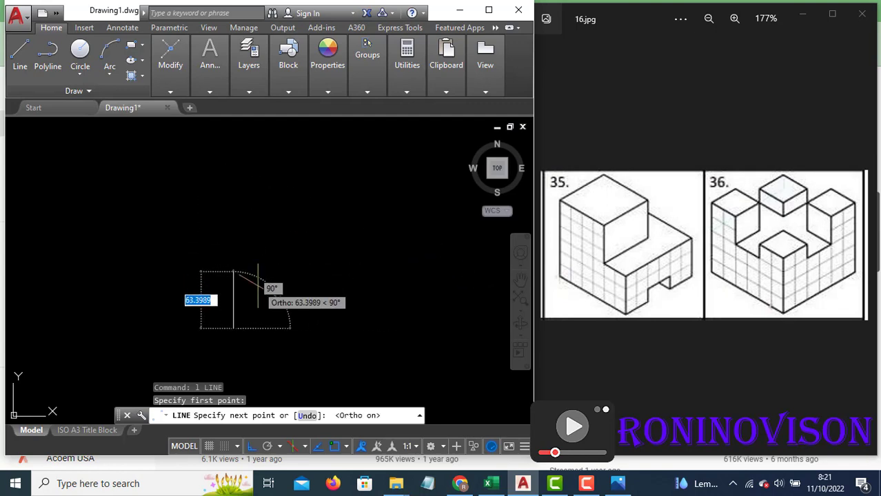
type("30")
key("Return")
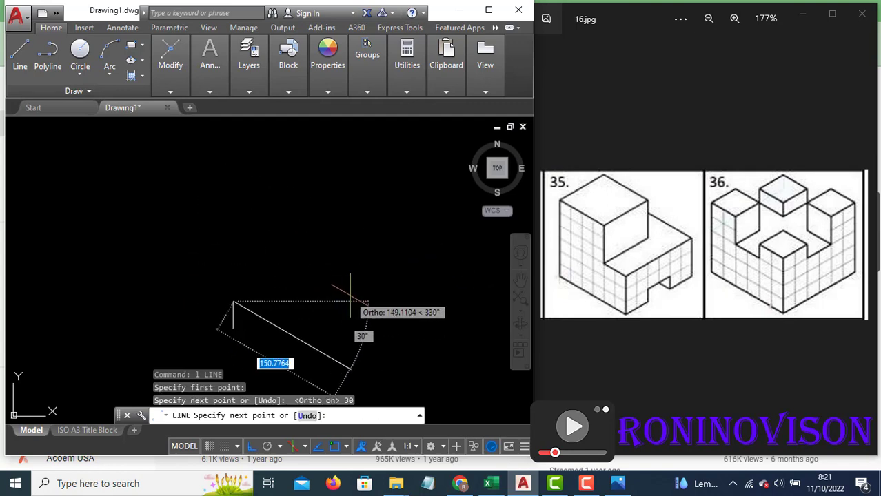
- Continue the right face outline with a 60-unit edge rising at 30° and a 30-unit edge straight down, switching isoplanes as needed
key("F5")
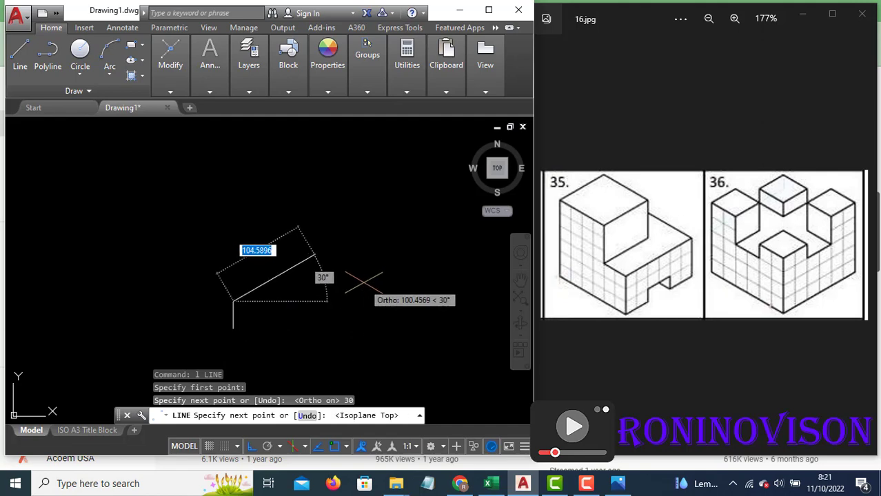
type("60")
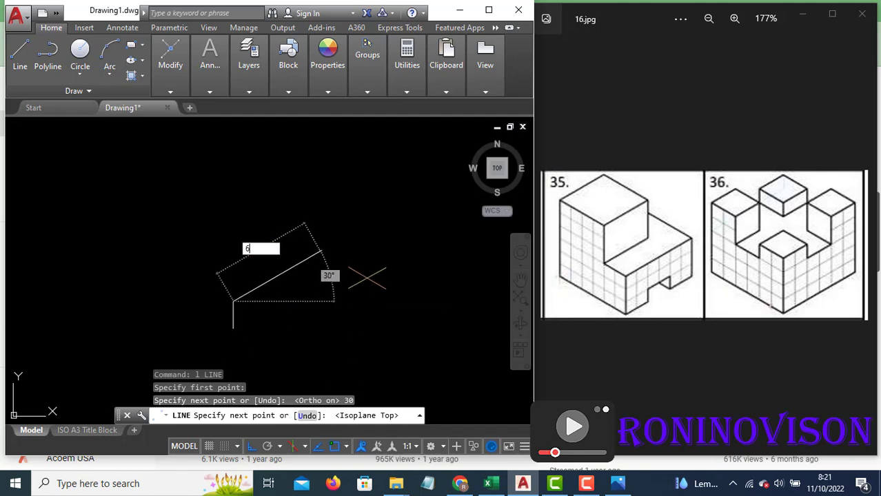
key("Return")
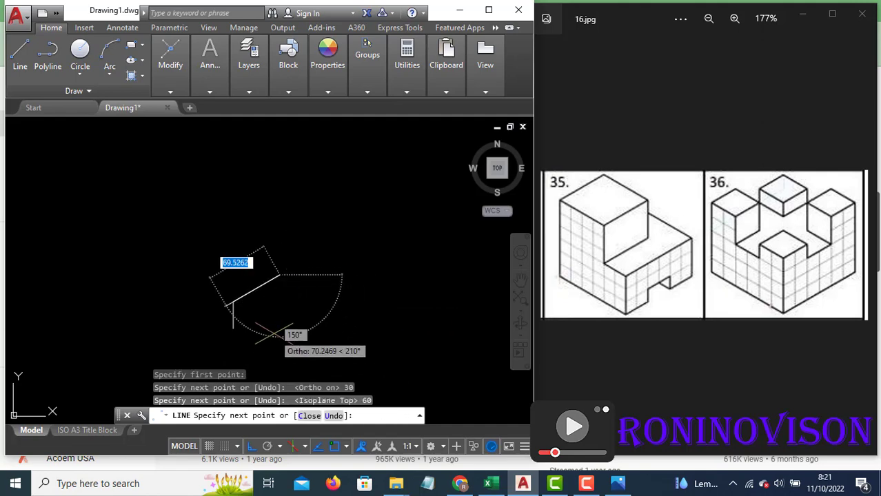
key("F5")
type("30")
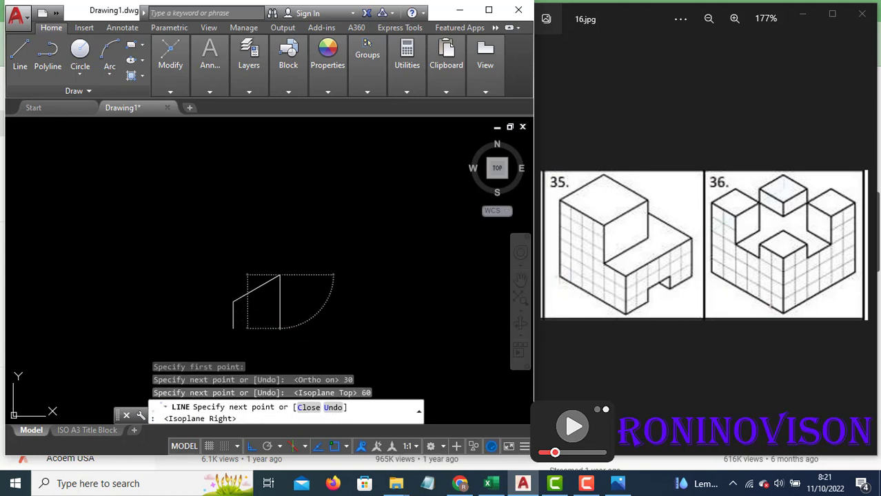
key("Return")
- Draw the right face's lower edge 20 units back at 210°, then the notch 10 units up and 20 units across at 210°
type("20")
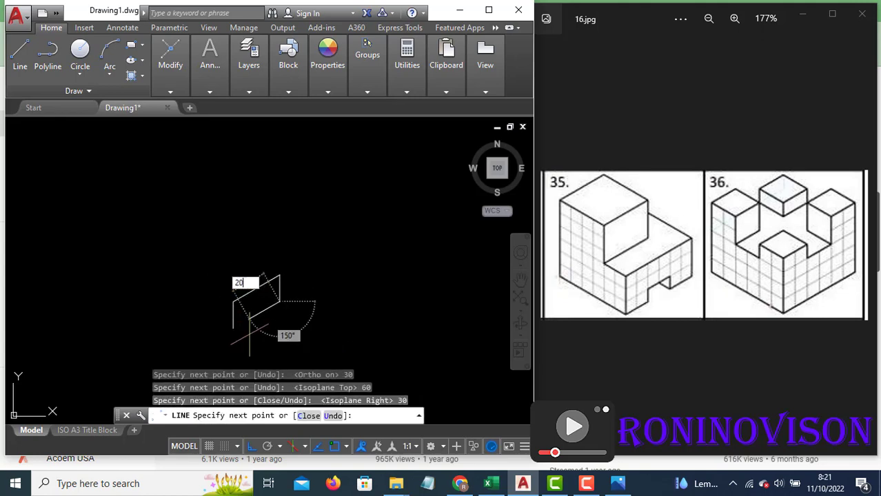
key("Return")
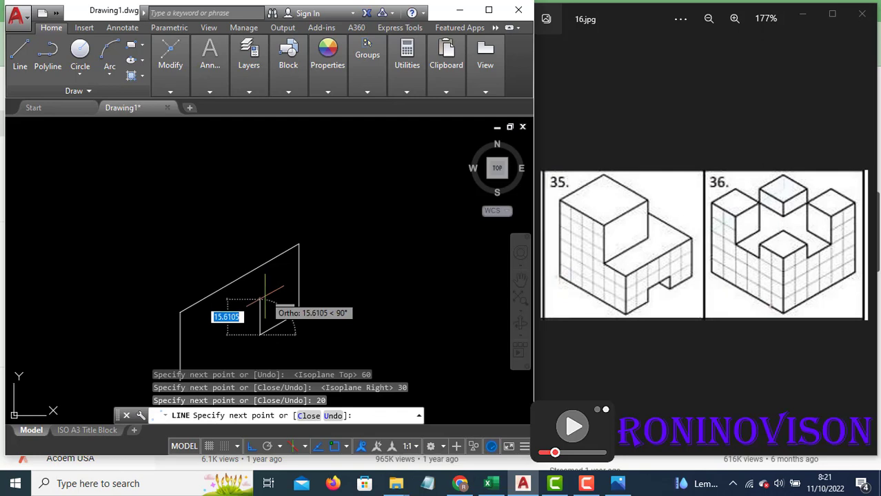
type("10")
key("Return")
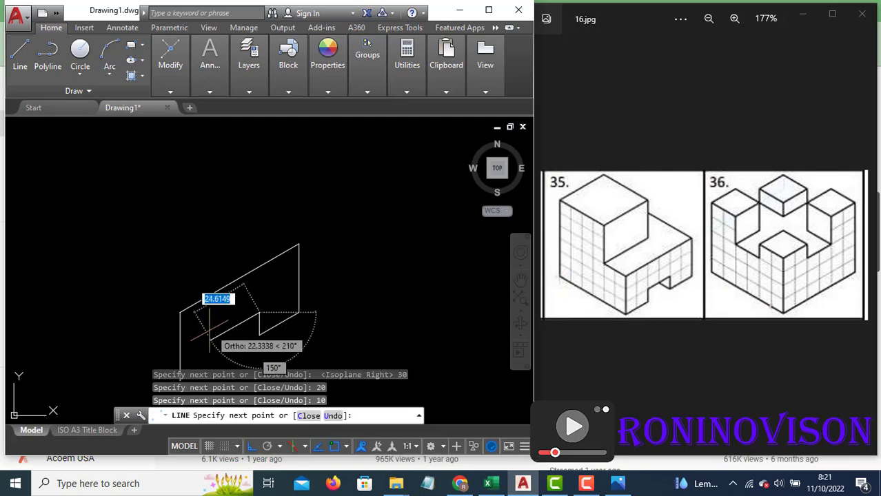
type("20")
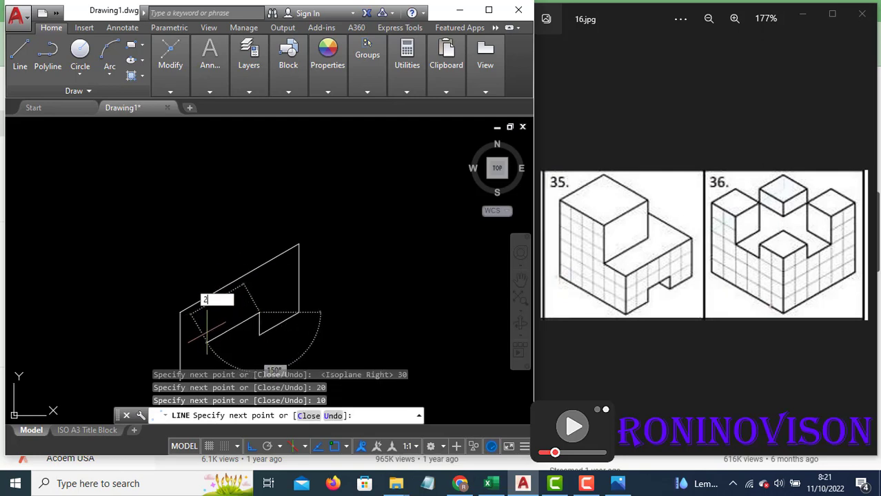
key("Return")
- Finish the notch with a 10-unit edge downward and close the right face outline at its starting corner
scroll(215, 283, "down", 3)
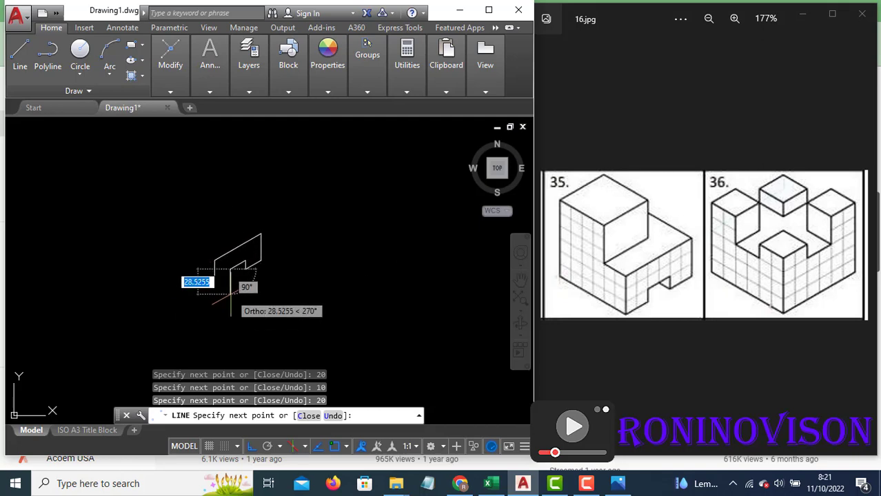
type("10")
key("Return")
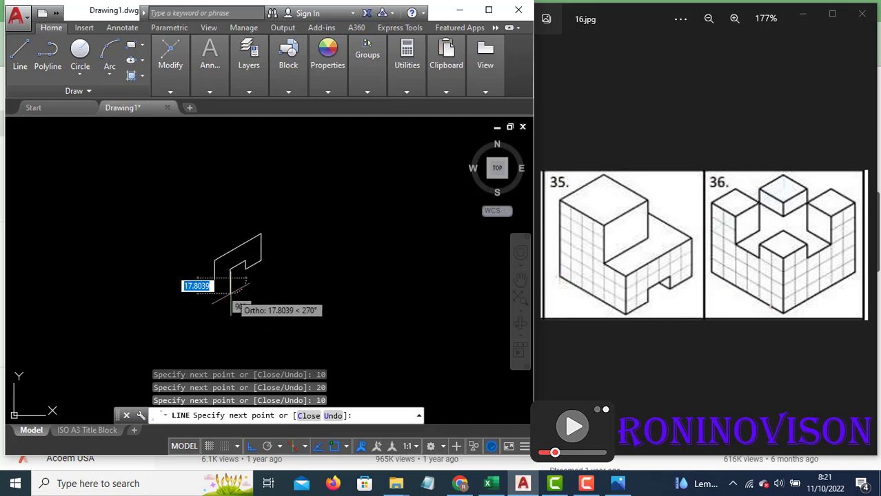
left_click(215, 287)
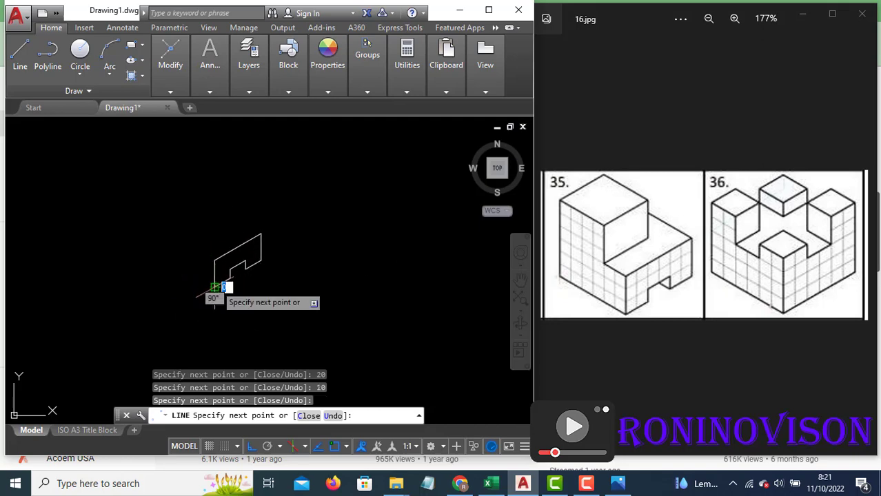
key("Escape")
scroll(189, 255, "up", 2)
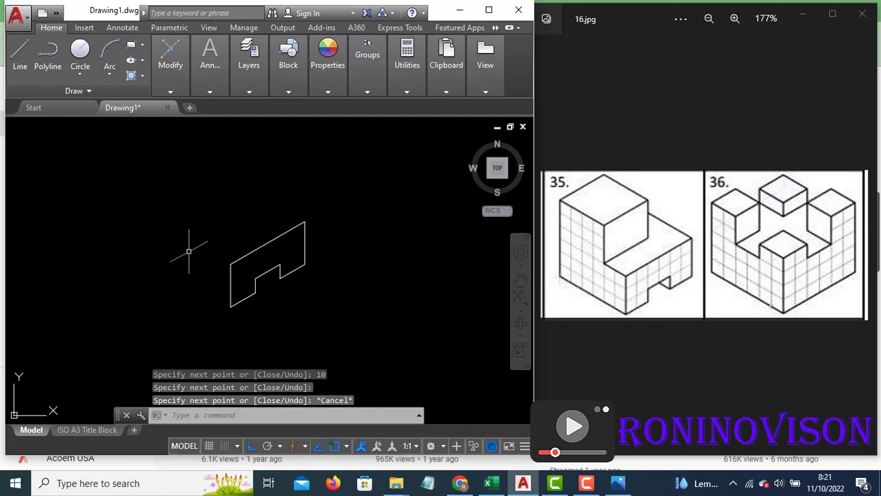
- From the right face's lower front corner, draw the left face's 60-unit base edge at 150° and a 60-unit vertical edge upward
key("Return")
left_click(230, 305)
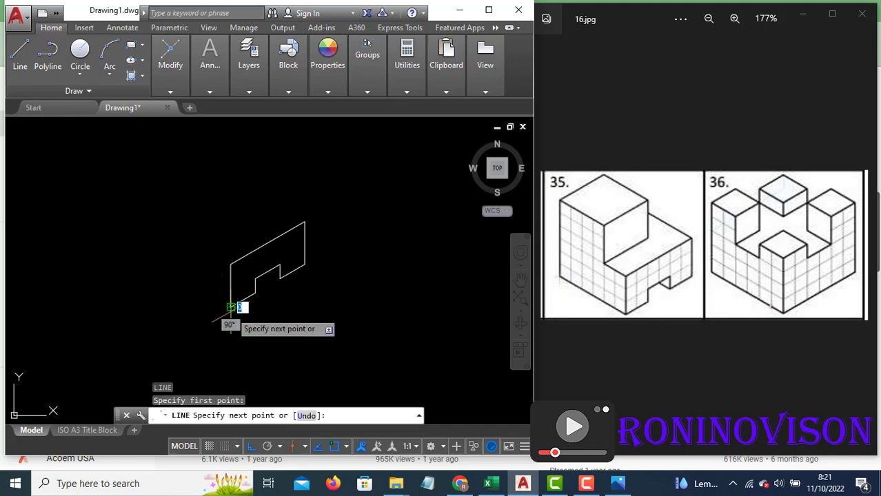
key("F5")
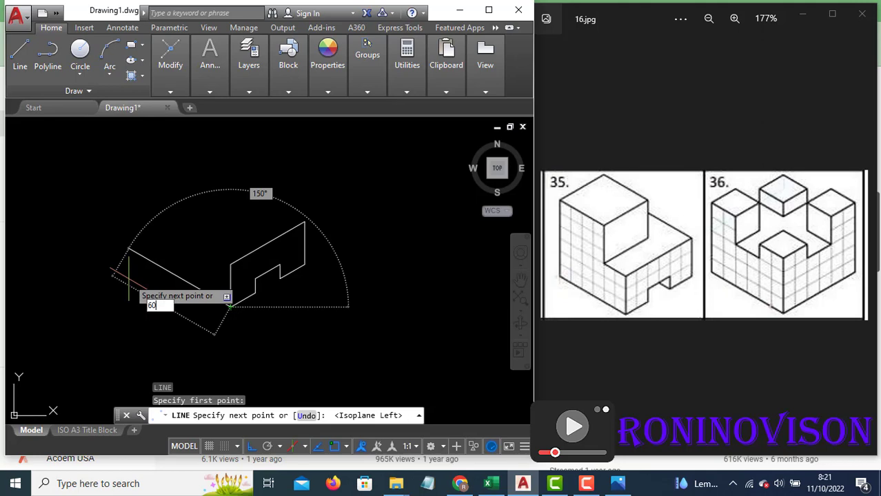
key("Return")
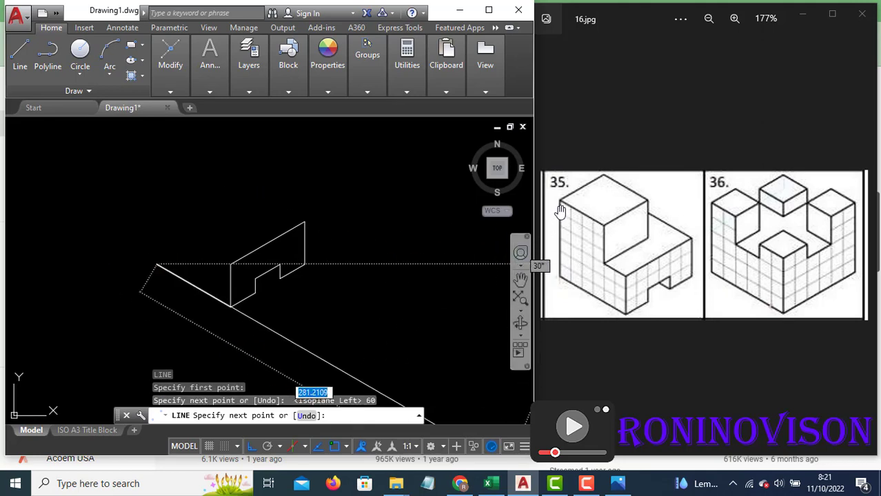
key("F5")
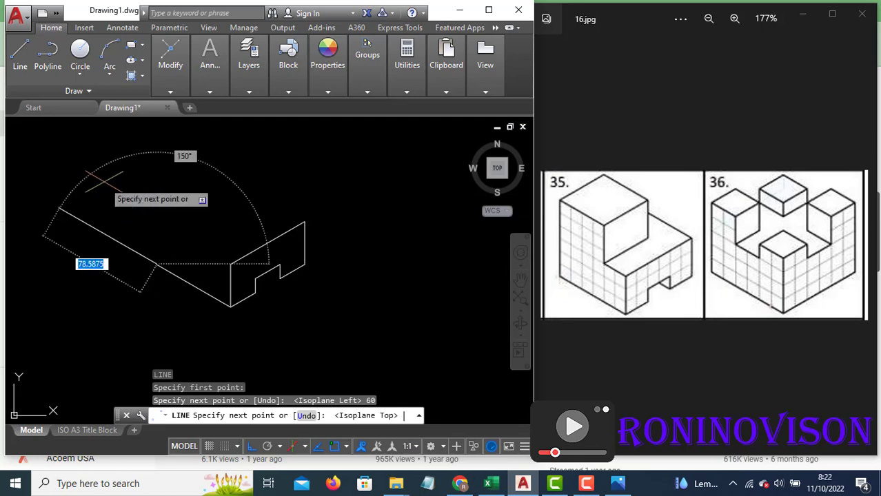
key("F5")
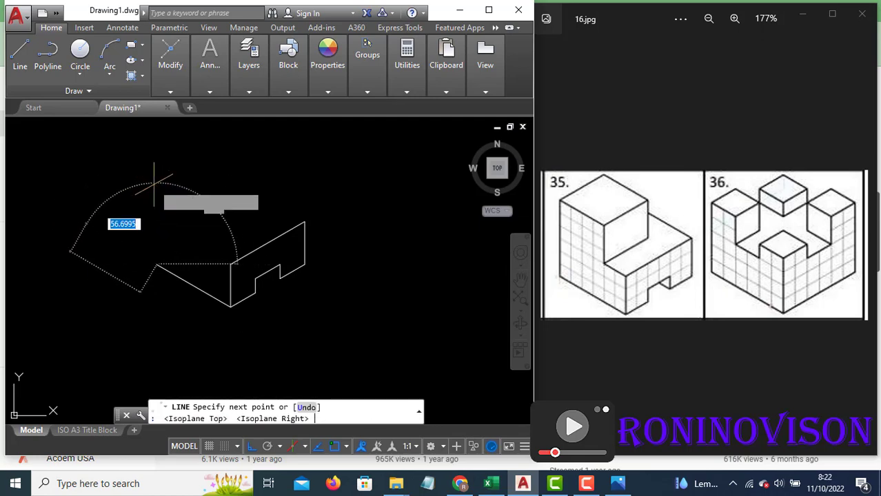
type("60")
key("Return")
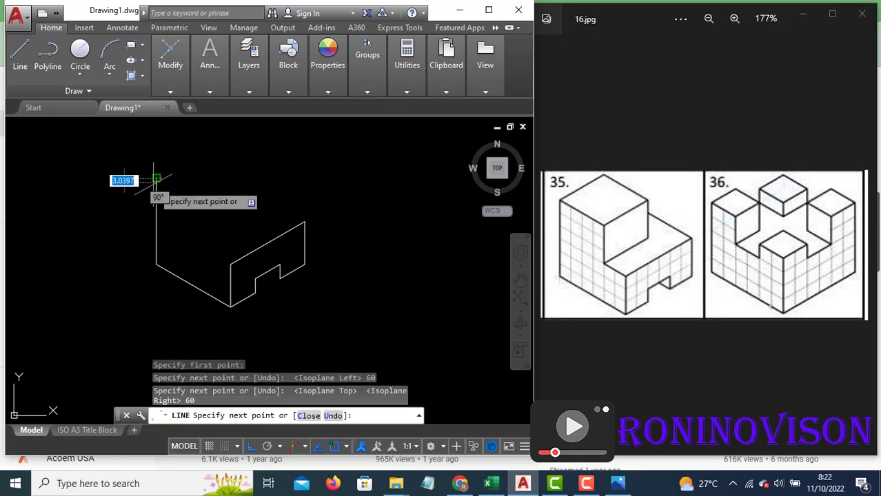
- Complete the stepped left face with a 40-unit top edge at 330°, a 30-unit drop and an edge to the right face's upper front corner
key("F5")
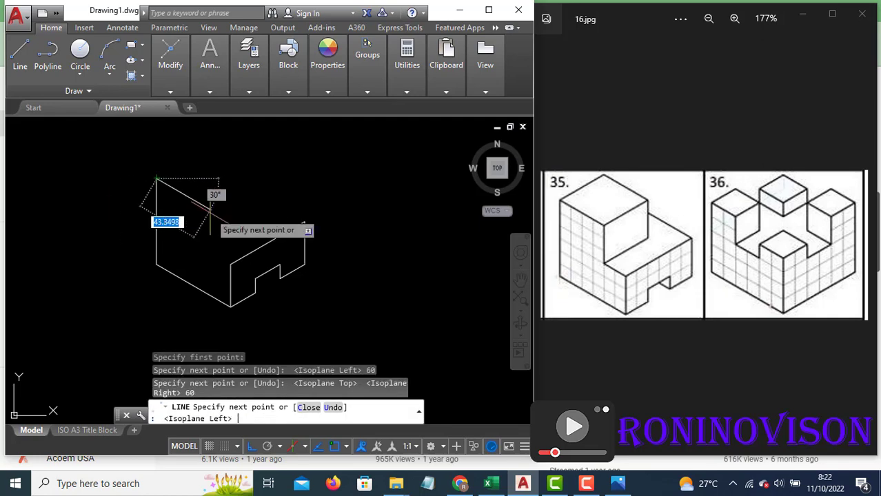
type("40")
key("Return")
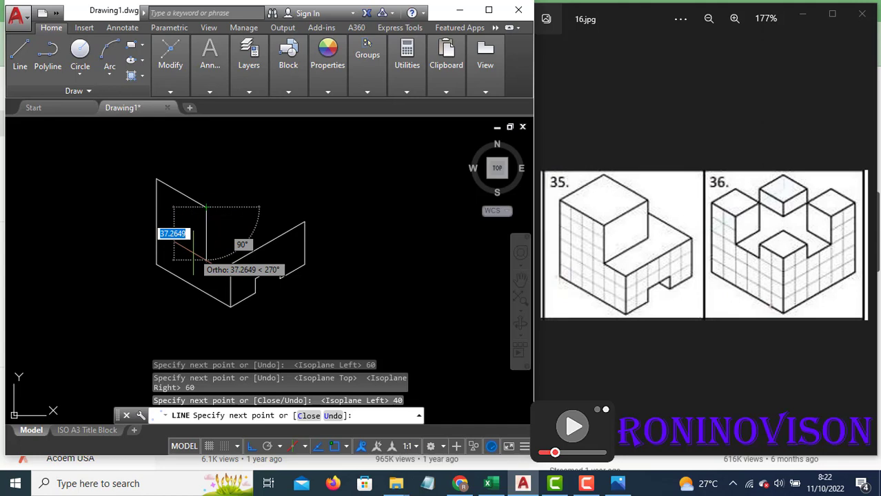
type("30")
key("Return")
type("20")
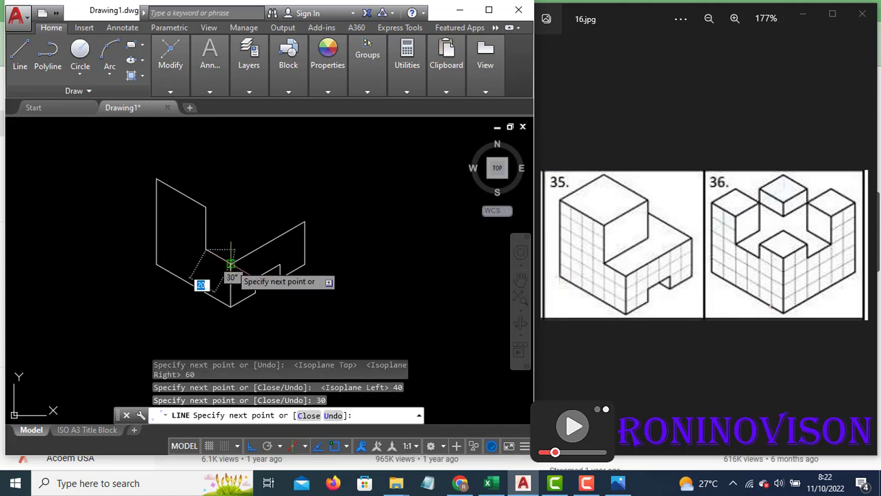
left_click(230, 265)
key("Escape")
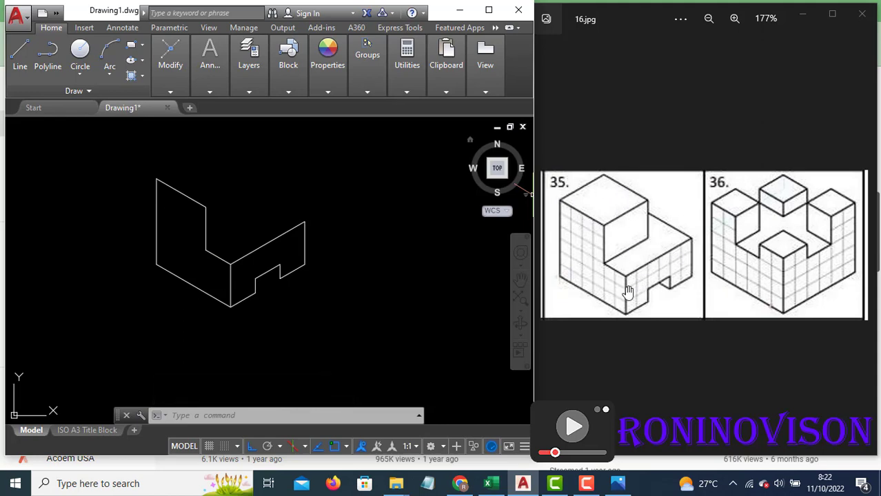
- Draw the raised block's top face from the left face's upper back corner: 40 units at 30°, 40 units at 330°, then back to its front corner
type("l")
key("Return")
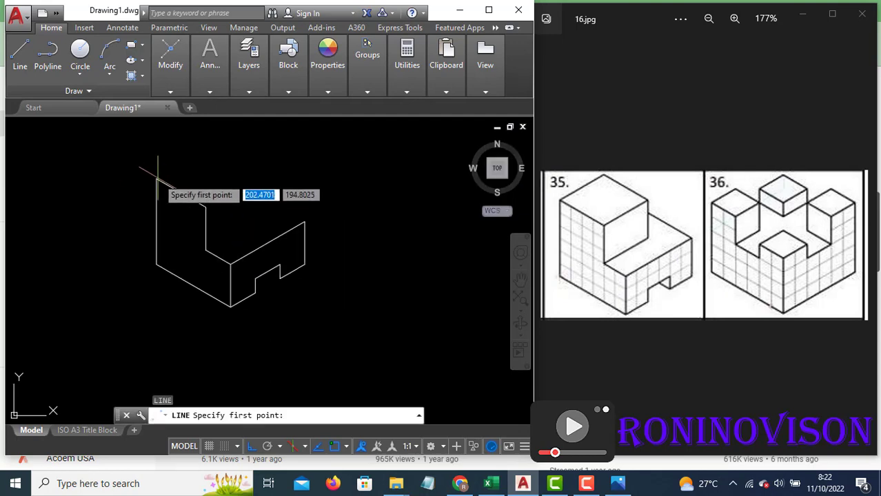
left_click(157, 179)
key("F5")
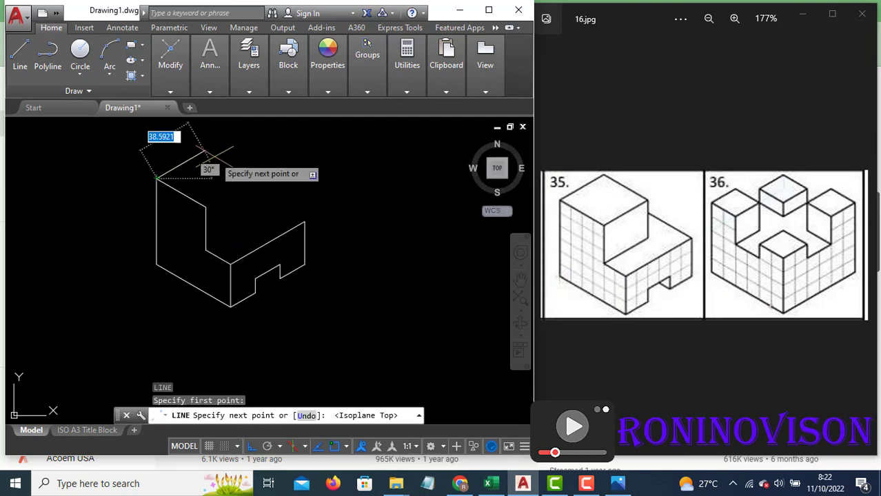
type("40")
key("Return")
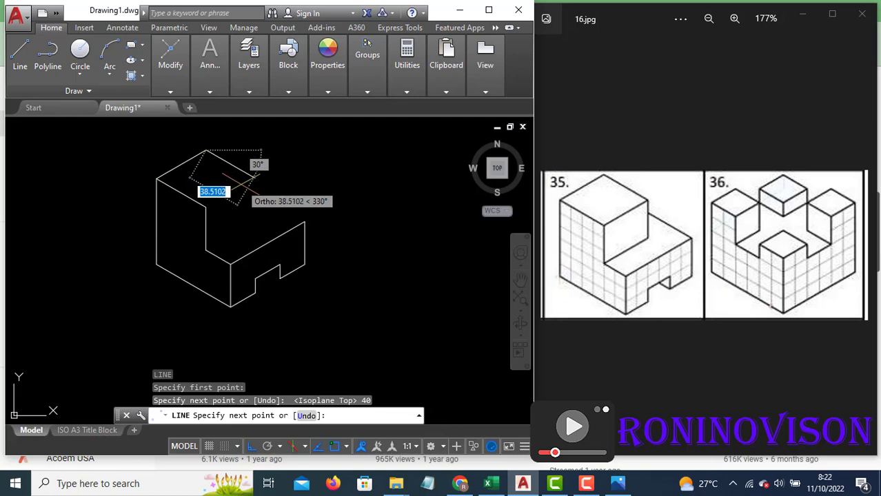
type("40")
key("Return")
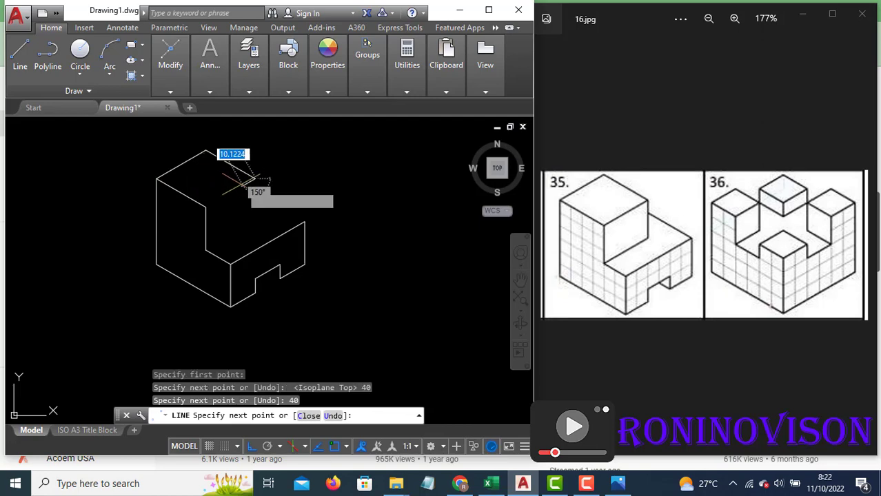
left_click(206, 208)
key("Escape")
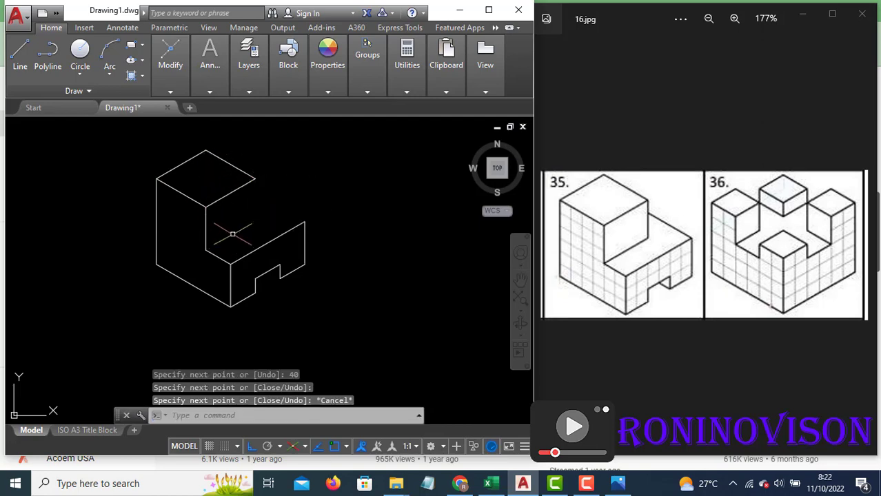
- From the top face's right corner, draw a 30-unit vertical edge downward and join it to the step's inner corner
key("Return")
left_click(255, 178)
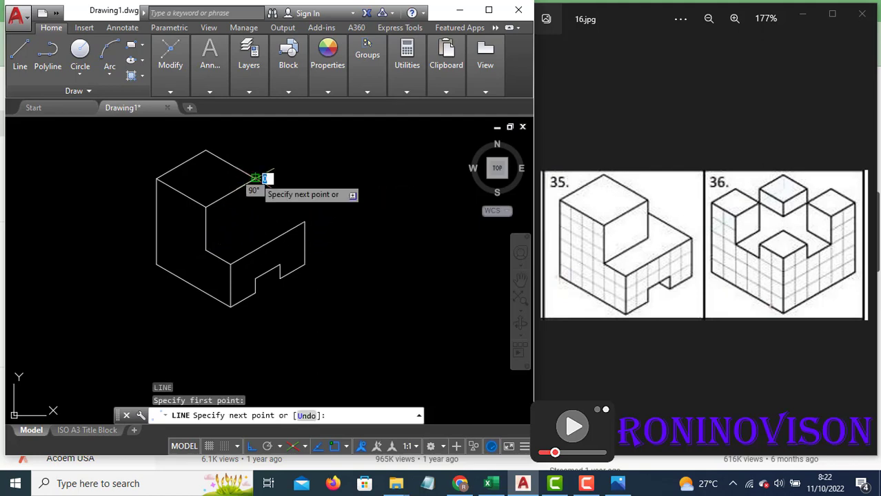
key("F5")
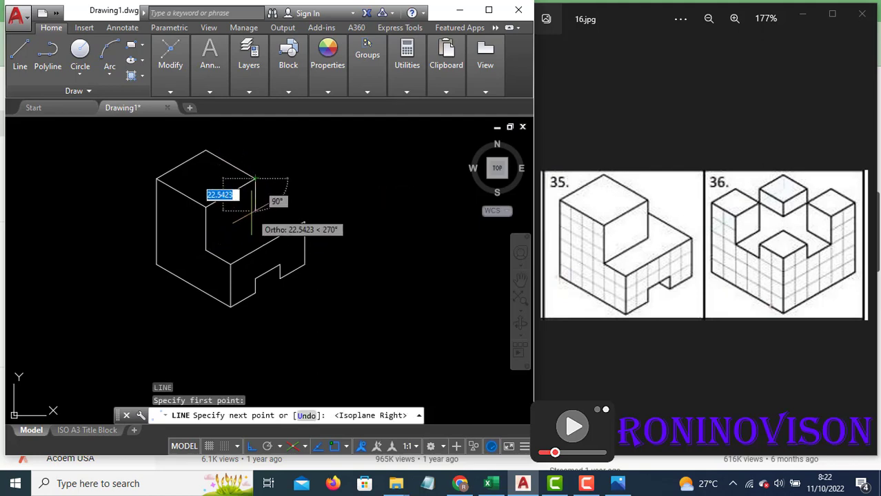
type("30")
key("Return")
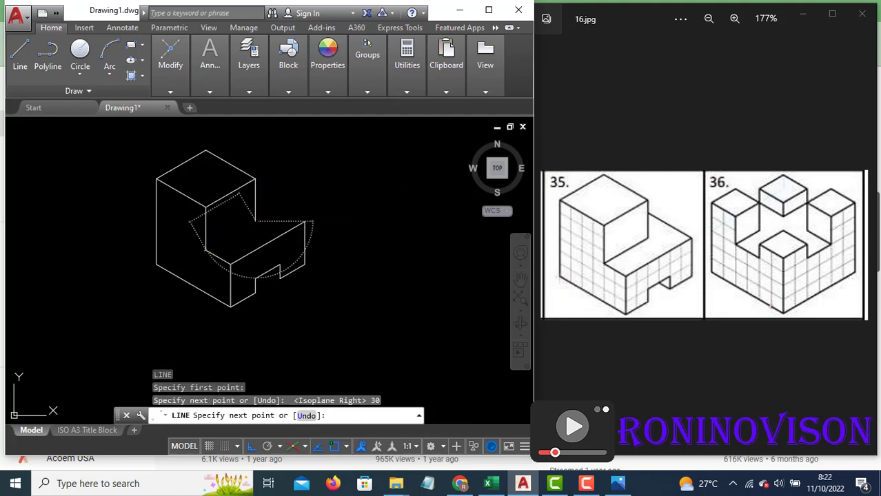
left_click(206, 249)
key("Escape")
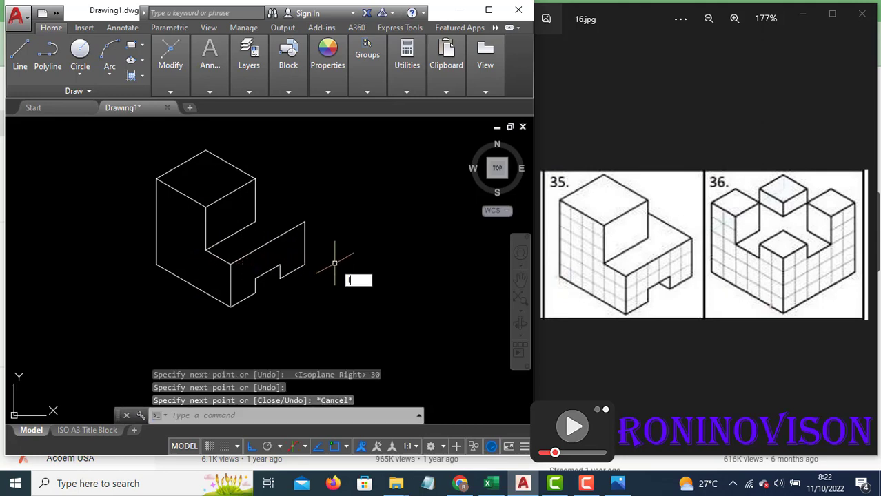
- Draw the lower step's back edge at 150° from the right face's upper back corner to just past the raised block's vertical edge
key("Return")
left_click(305, 222)
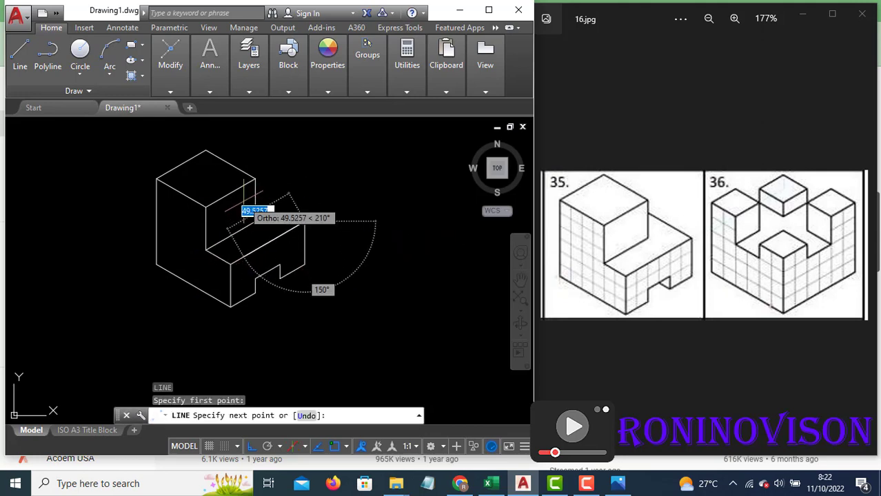
key("F5")
scroll(210, 192, "up", 4)
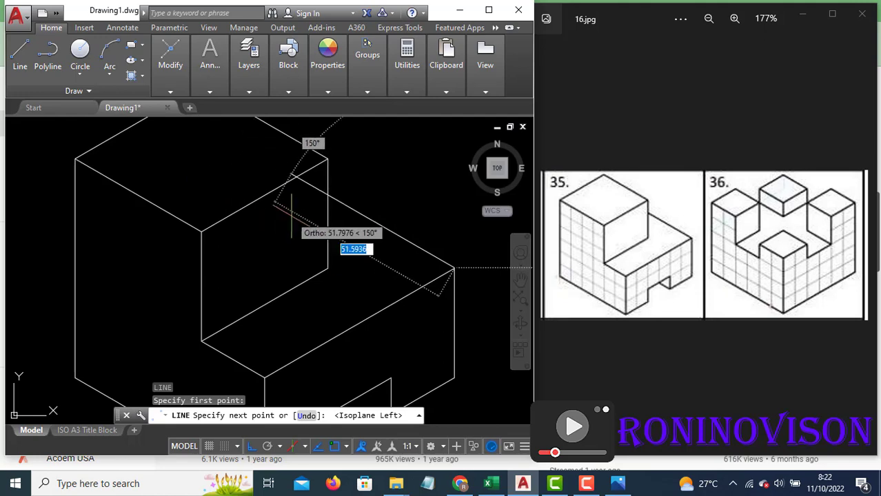
left_click(315, 209)
key("Escape")
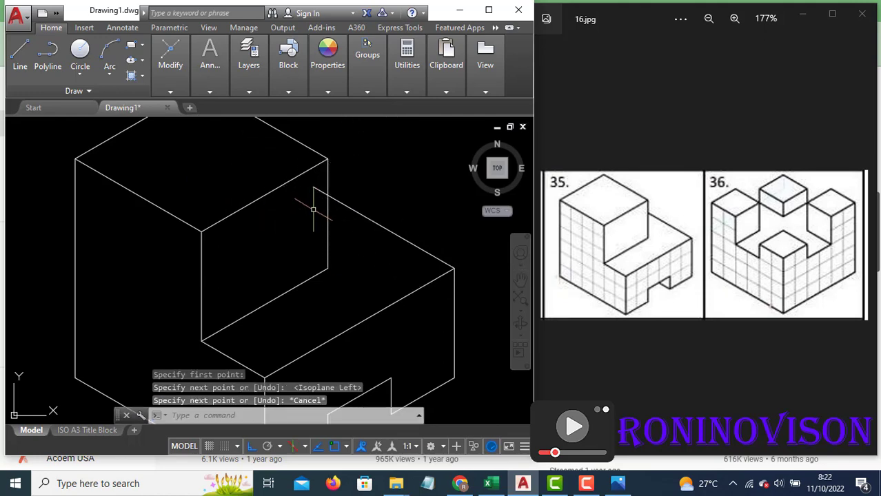
- Trim the part of the lower step's back edge that extends behind the raised block
type("tr")
key("Return")
key("Return")
key("Escape")
scroll(275, 191, "down", 4)
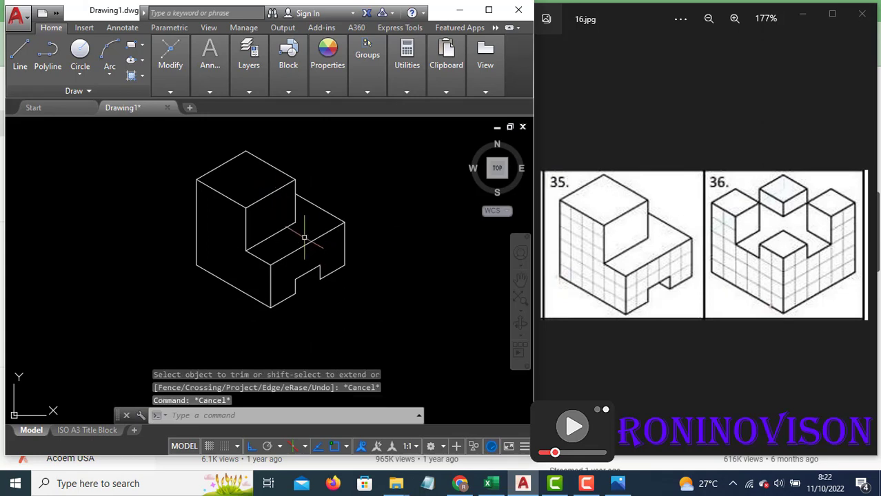
mouse_move(304, 237)
middle_mouse_down()
mouse_move(256, 281)
mouse_move(249, 258)
middle_mouse_up()
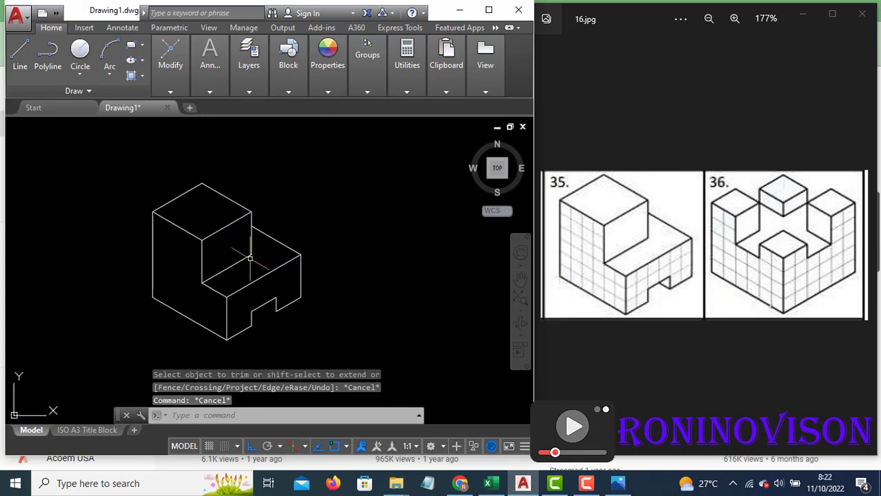
- Hatch the notched right face and the stepped left face of the block with the current pattern
key("Escape")
key("Escape")
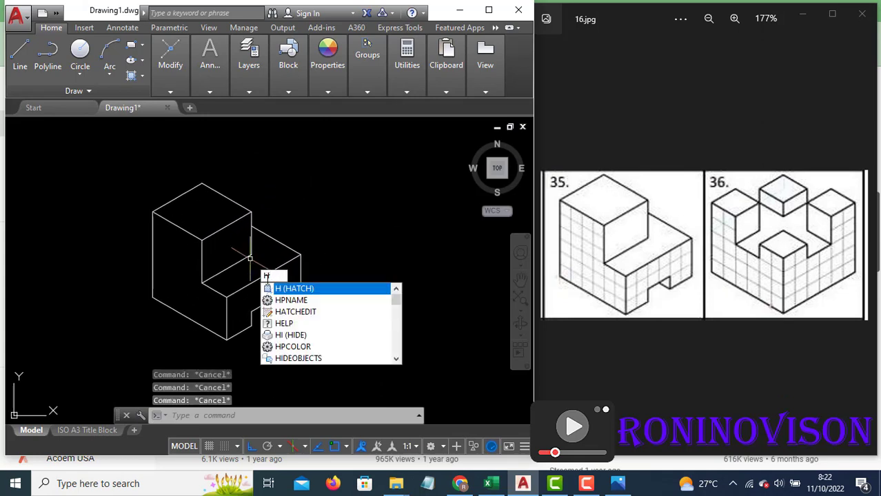
key("Return")
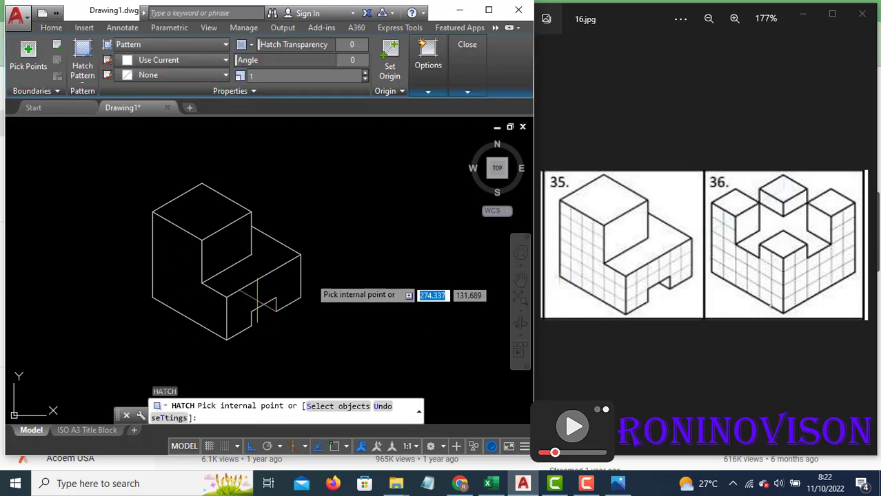
left_click(273, 288)
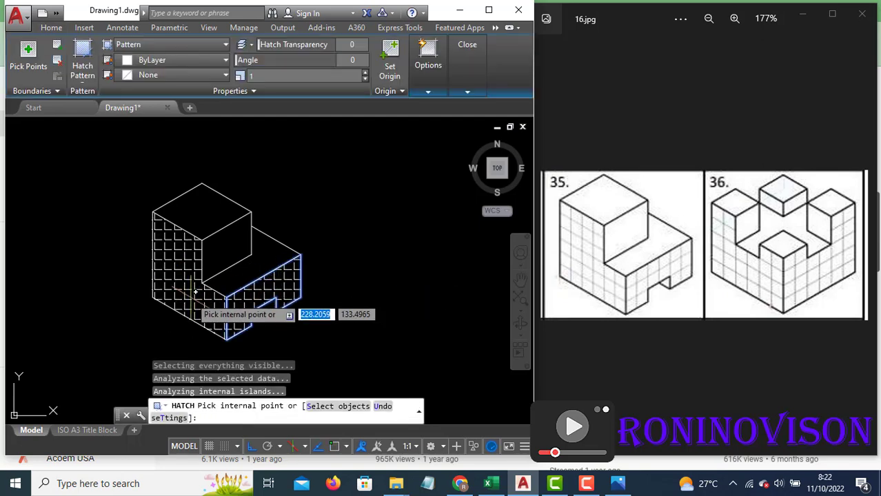
key("Escape")
- Start exercise 36's block beside the hatched one with a 60-unit base edge at 30° and a 50-unit vertical edge upward
mouse_move(377, 262)
middle_mouse_down()
mouse_move(316, 273)
mouse_move(282, 267)
middle_mouse_up()
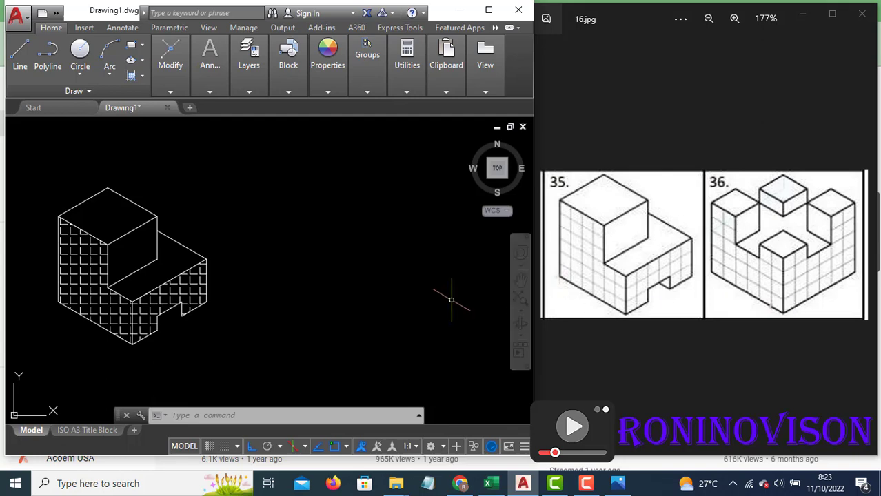
type("l")
key("Return")
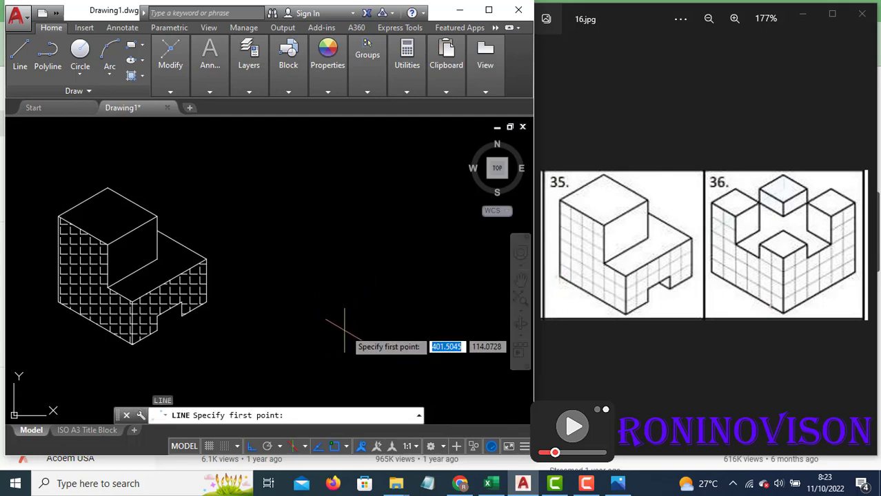
left_click(353, 326)
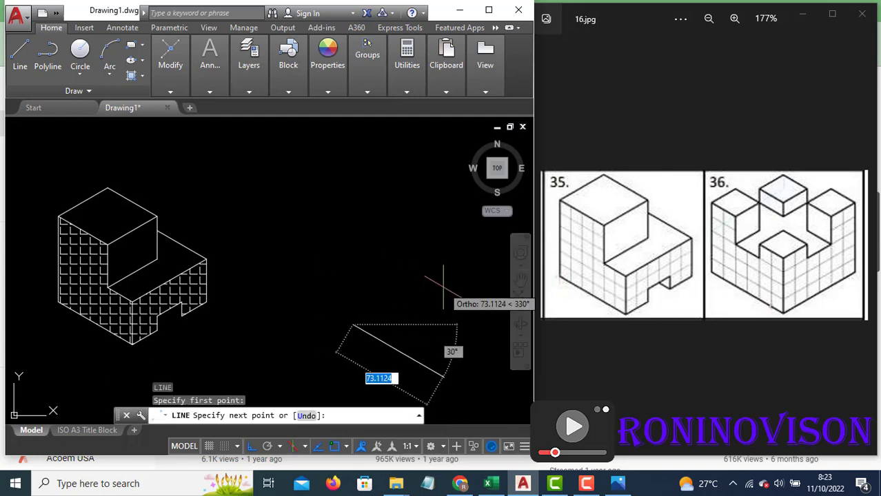
key("F5")
type("6")
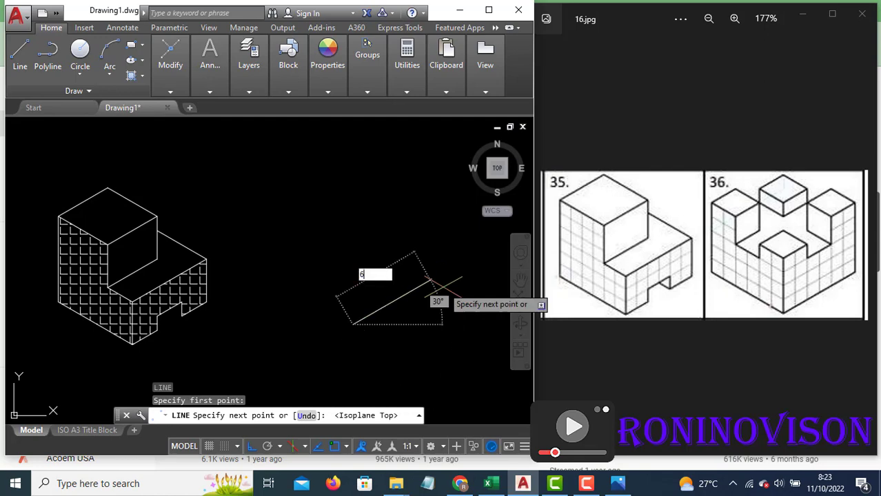
type("0")
key("Return")
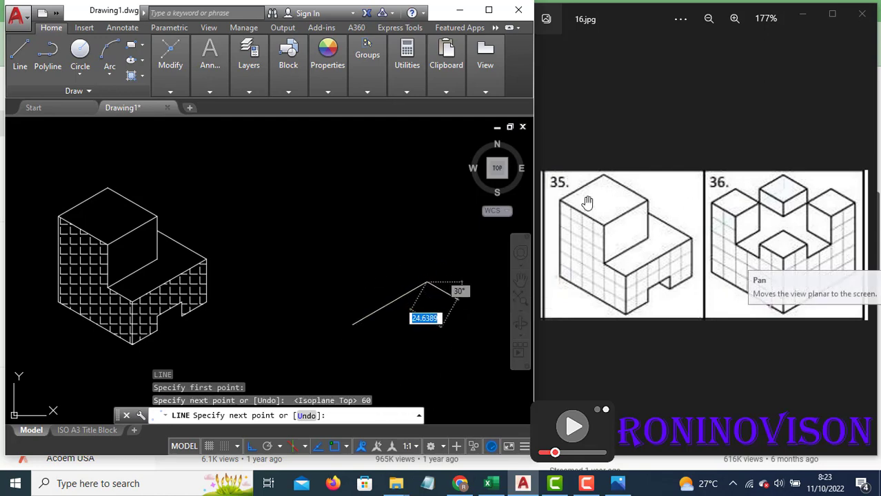
key("F5")
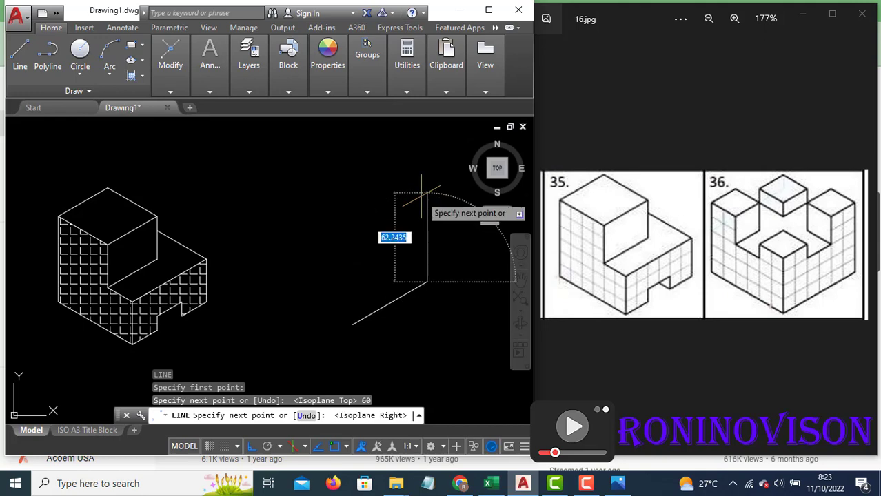
type("50")
key("Return")
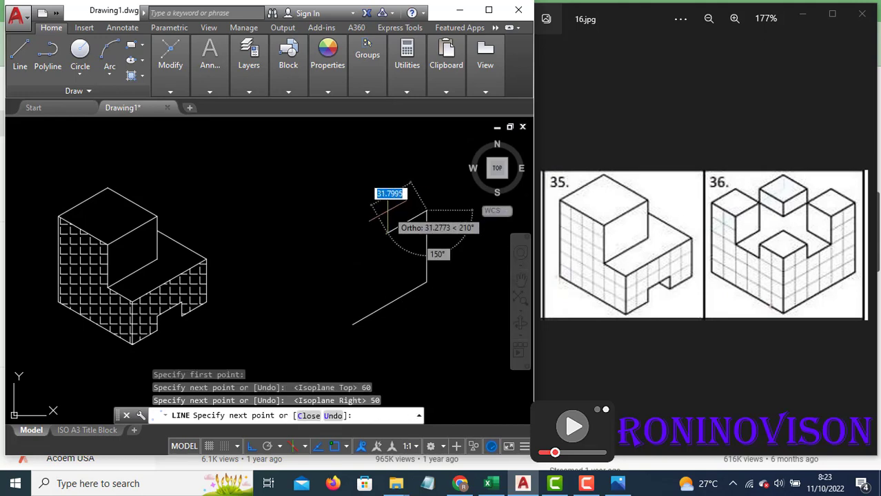
- Continue the right face with a 20-unit top edge at 210°, a 20-unit drop and a 20-unit notch floor at 210°
type("20")
key("Return")
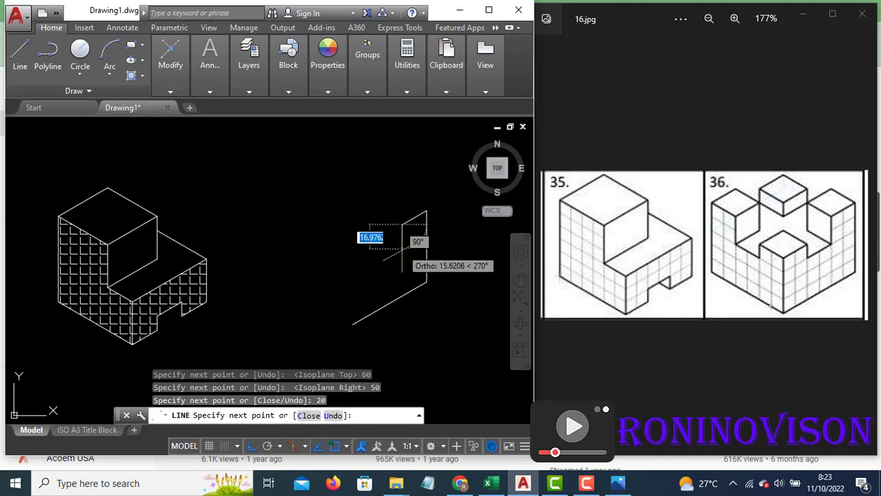
type("20")
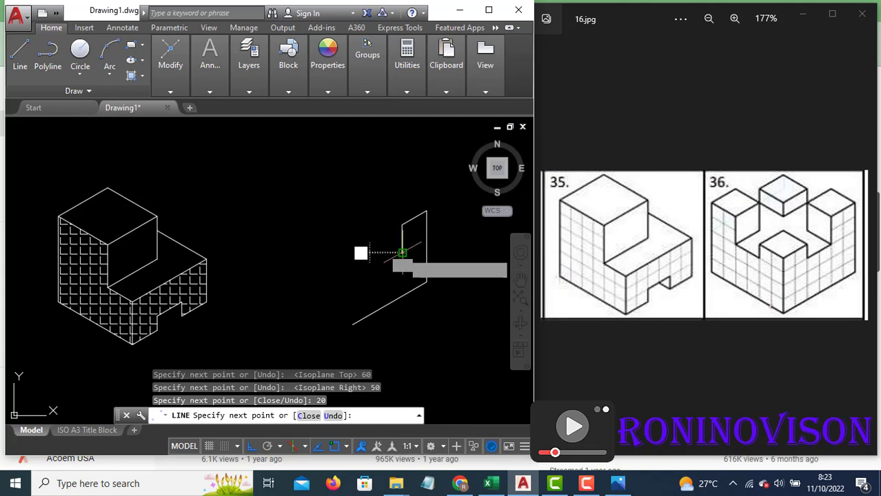
key("Return")
type("20")
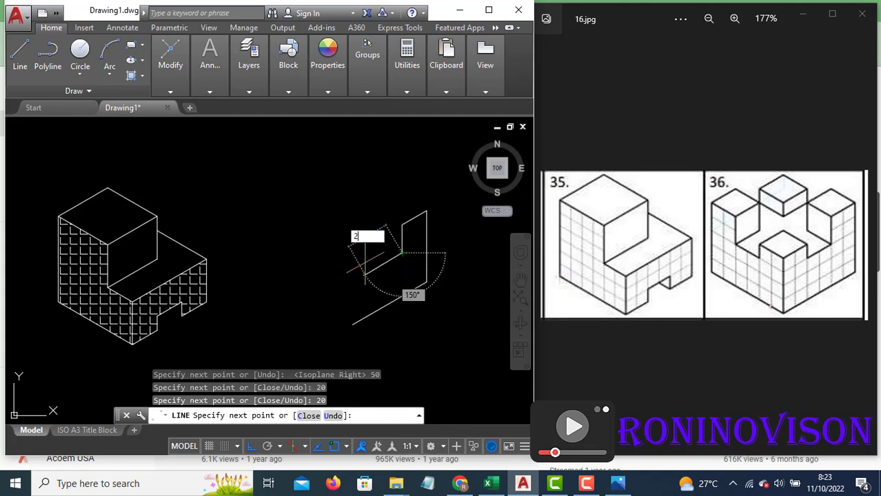
key("Return")
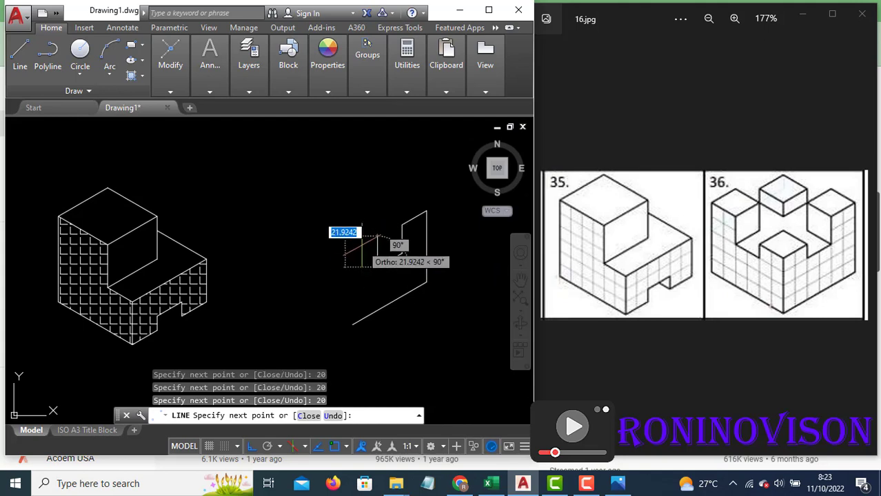
- Finish the right face with a 10-unit rise, a 20-unit edge at 210° and a vertical edge down to its starting corner
type("10")
key("Return")
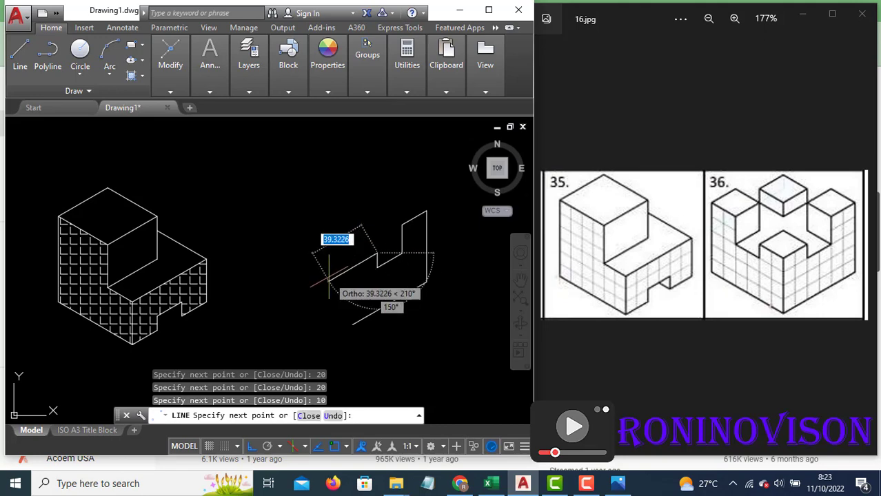
type("20")
key("Return")
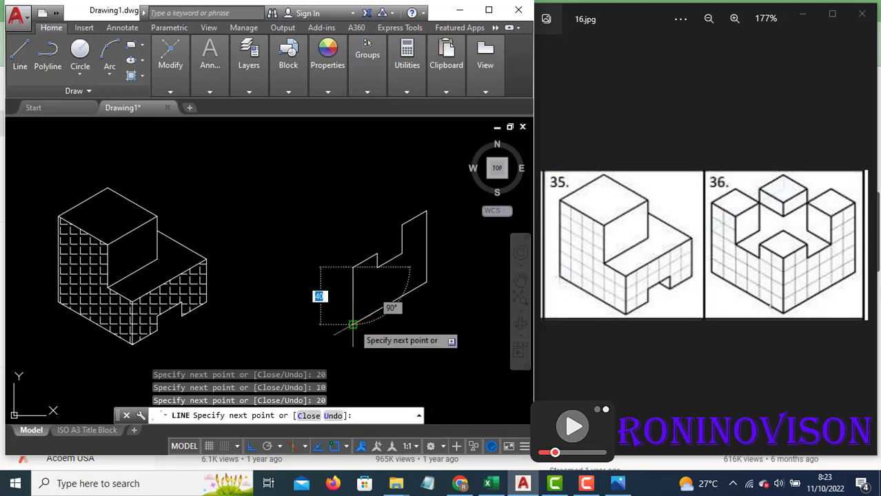
key("Escape")
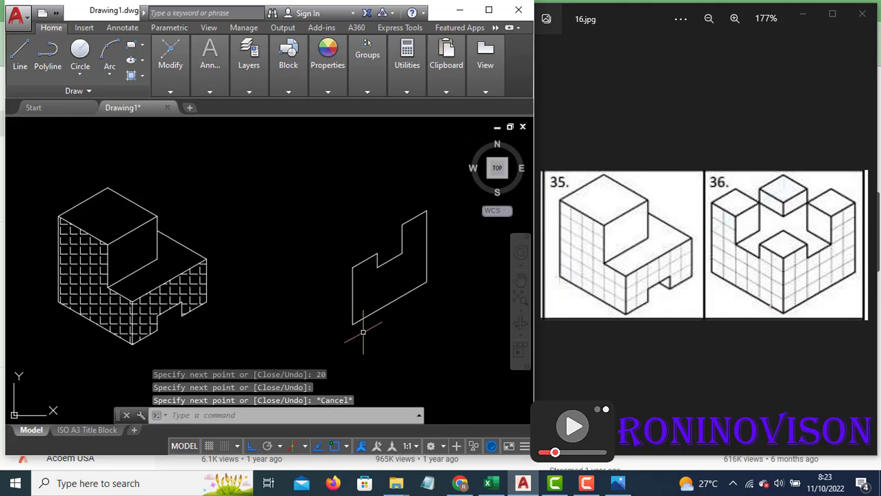
- From the right face's lower front corner, draw the left face's 60-unit base edge at 150° and a 50-unit vertical edge upward
key("Return")
left_click(352, 322)
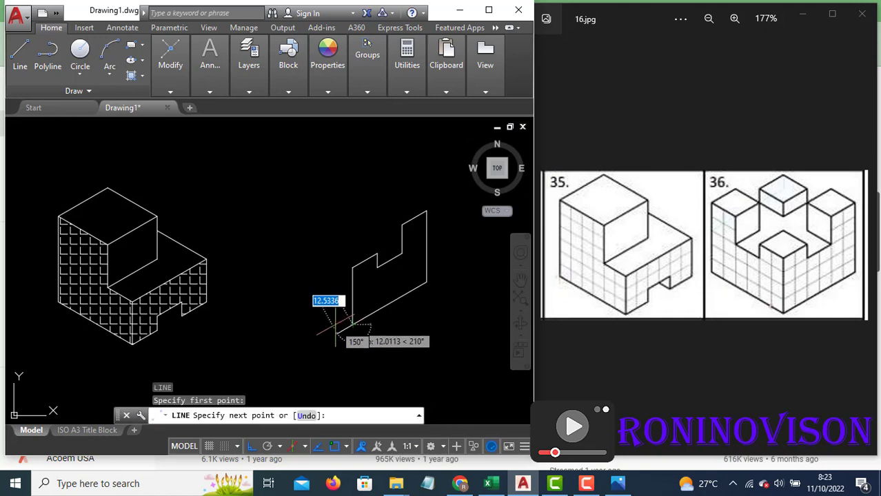
key("F5")
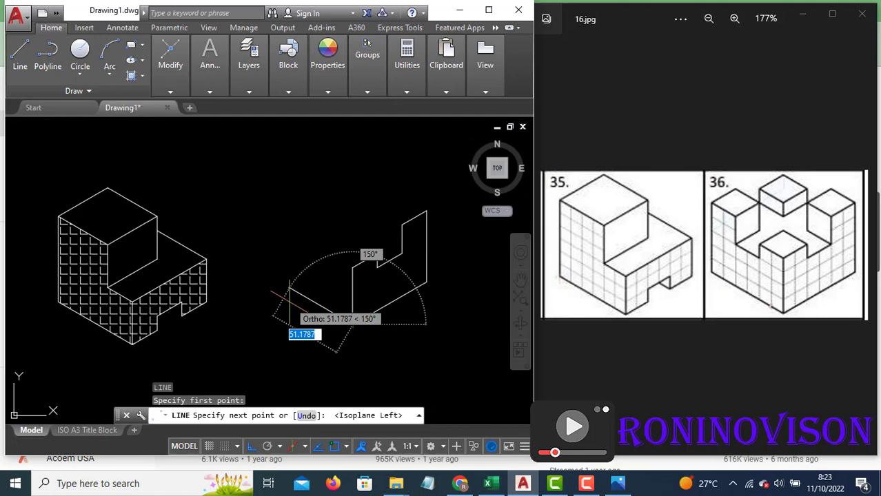
type("60")
key("Return")
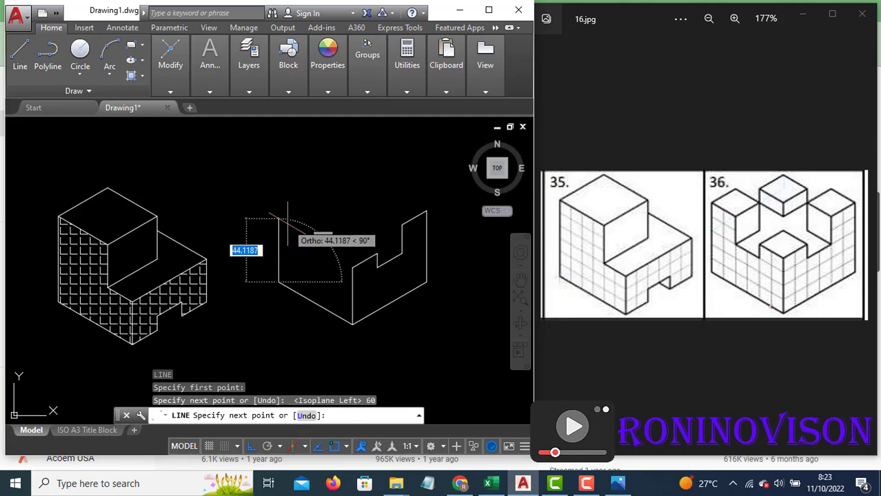
type("50")
key("Return")
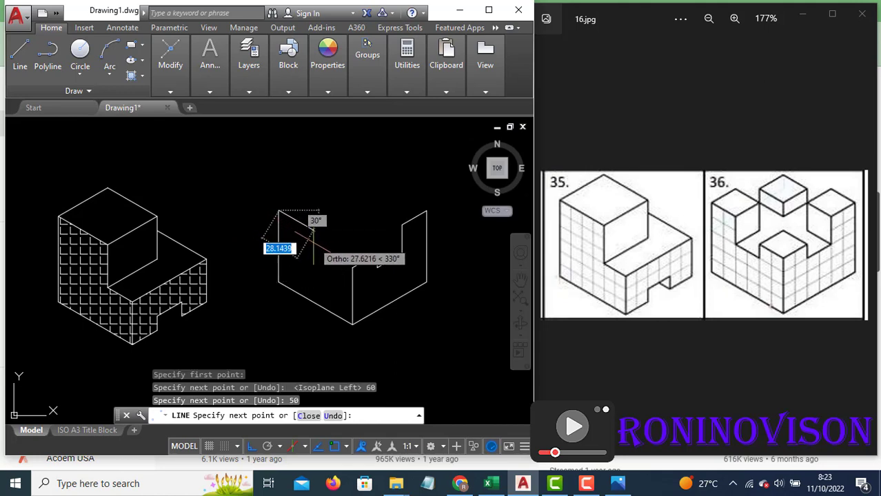
- Continue the left face with a 20-unit top edge at 330°, a 20-unit drop and a 20-unit notch floor at 330°
type("20")
key("Return")
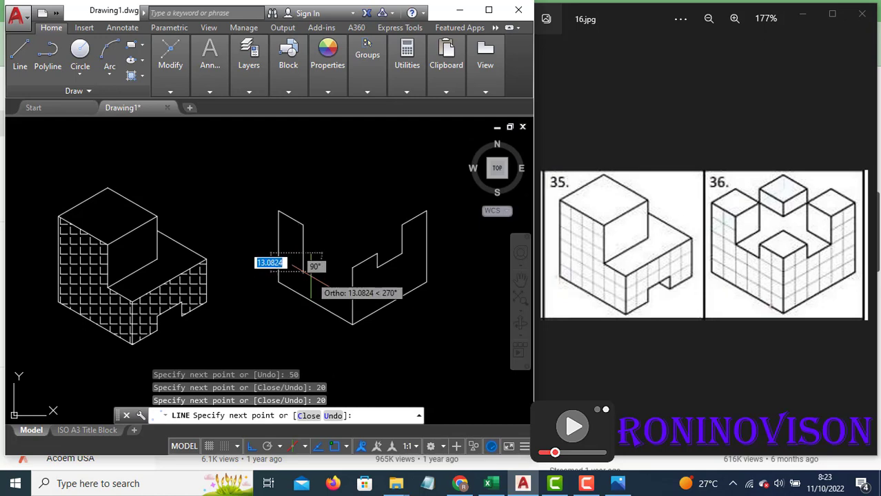
type("20")
key("Return")
type("20")
key("Return")
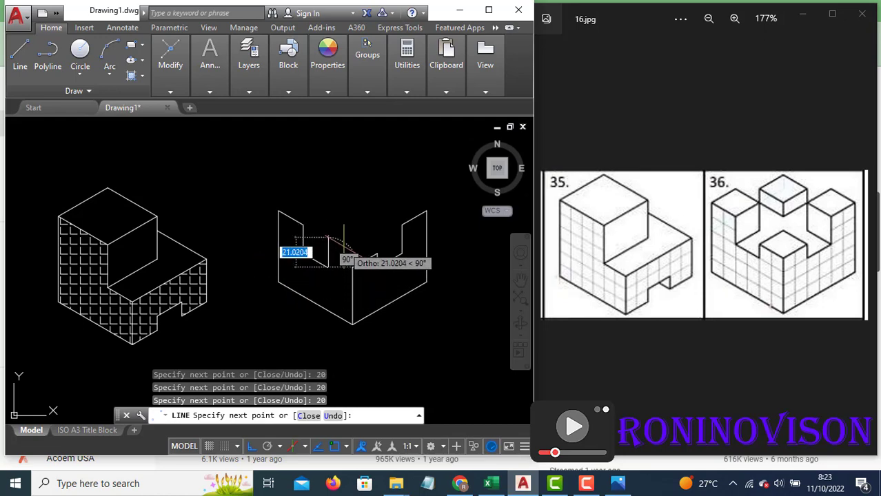
- Finish the left face with a 10-unit rise and an edge to the upper end of the shared front vertical edge
type("10")
key("Return")
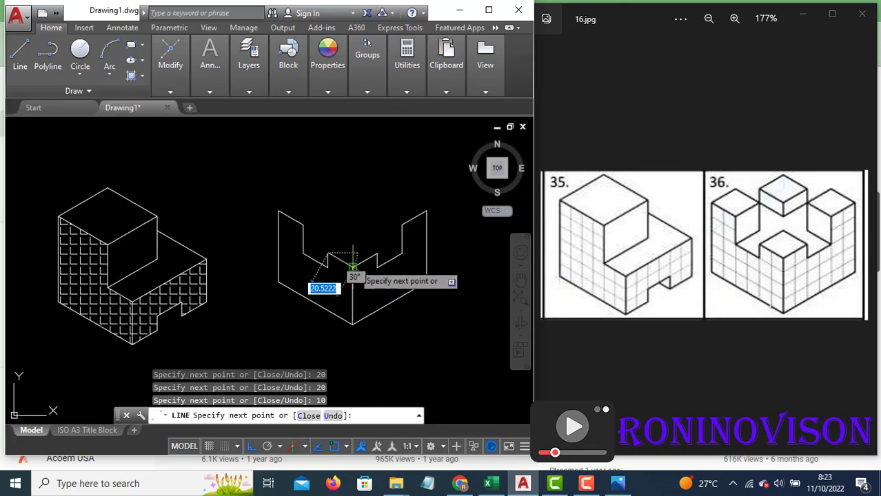
left_click(353, 267)
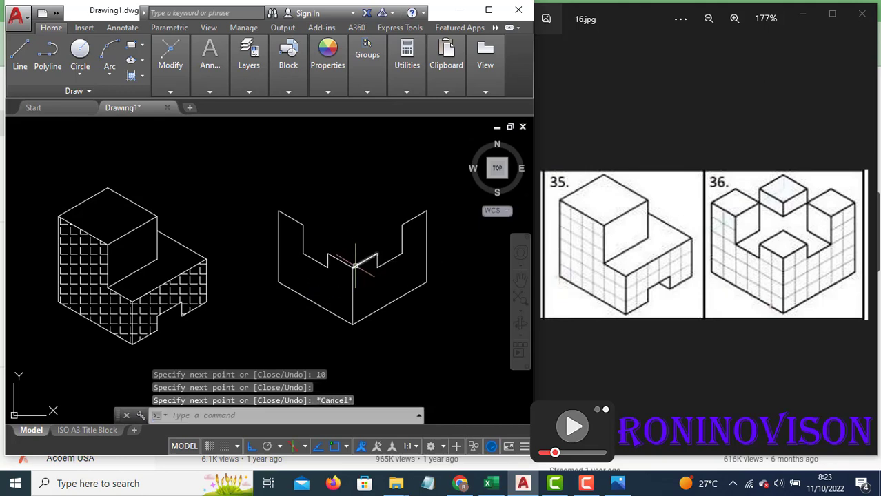
- Complete the front post's top face with a 20-unit edge at 30° from its left corner and a closing edge to its right corner
type("l")
key("Return")
left_click(327, 253)
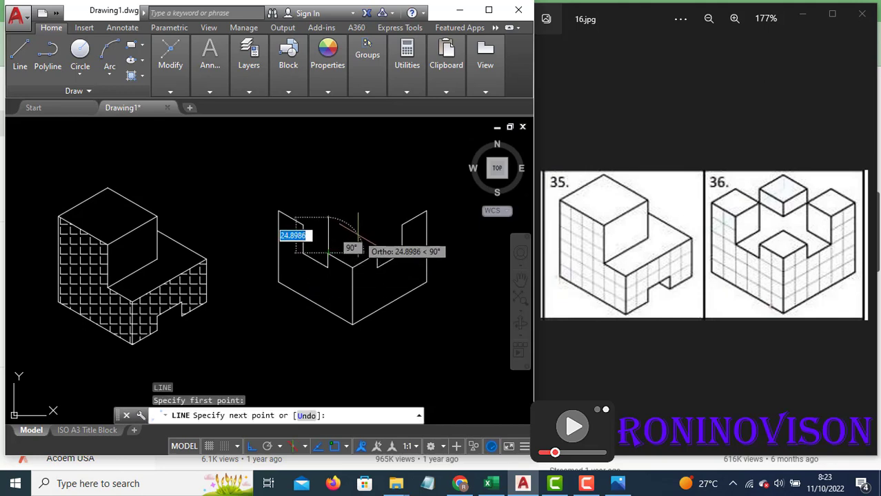
key("F5")
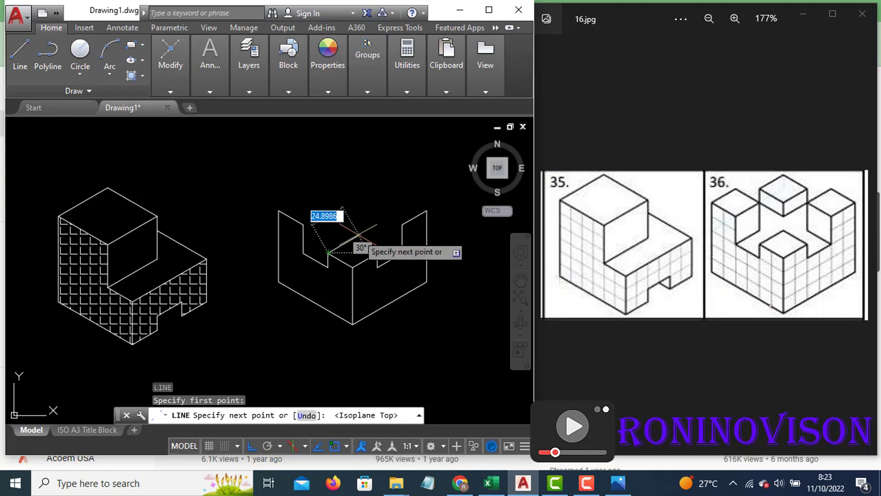
type("20")
key("Return")
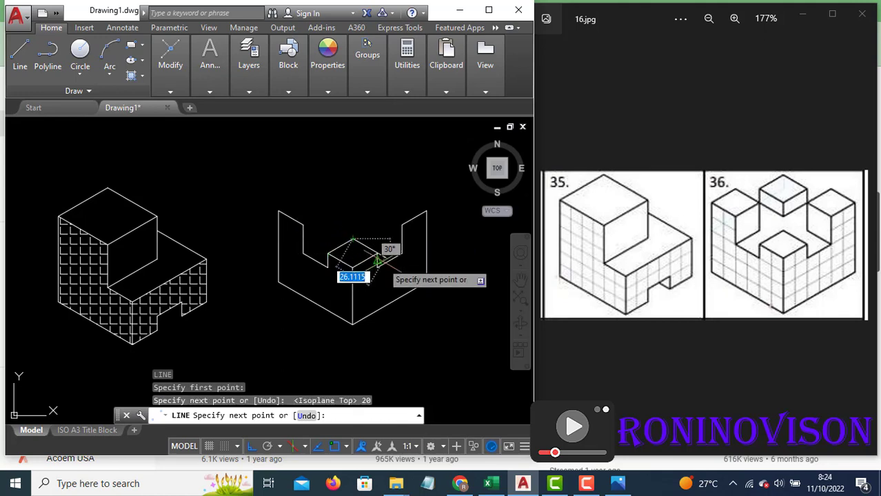
left_click(377, 254)
key("Escape")
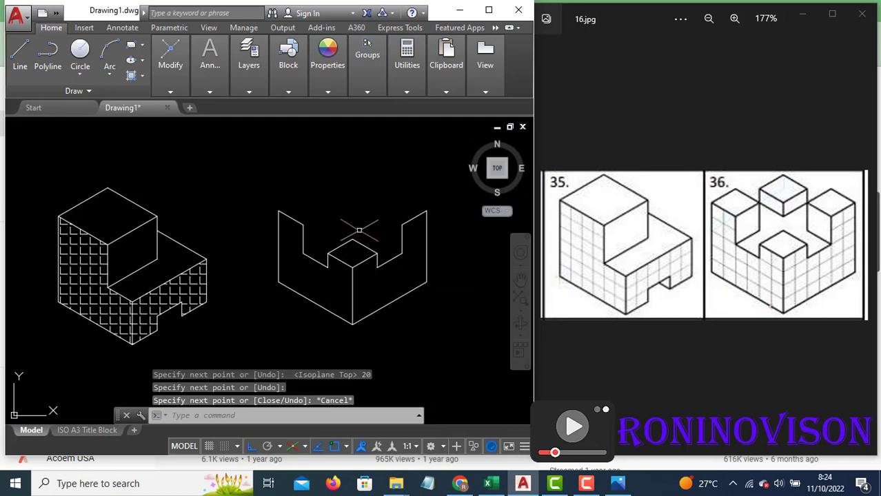
key("Return")
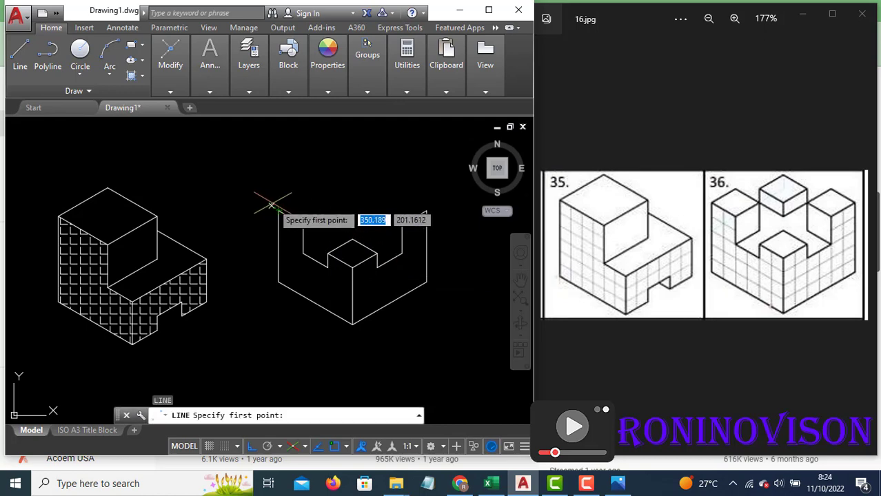
left_click(285, 204)
key("Escape")
- Draw the left post's top face from its outer corner with 20-unit edges at 30° and 330°, closing at the post's front corner
key("Return")
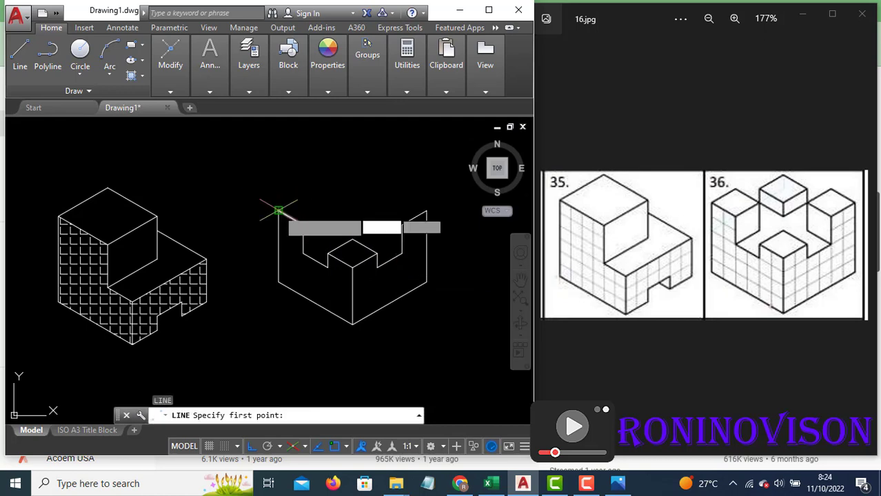
left_click(279, 210)
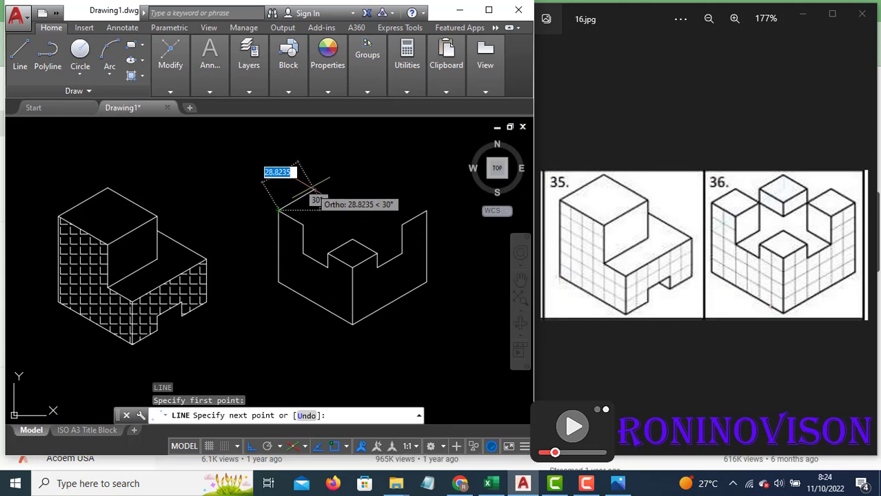
type("20")
key("Return")
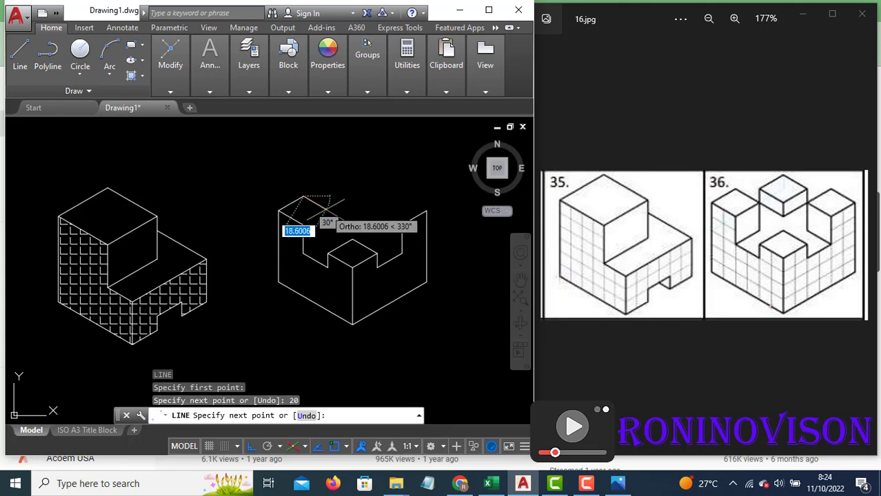
type("20")
key("Return")
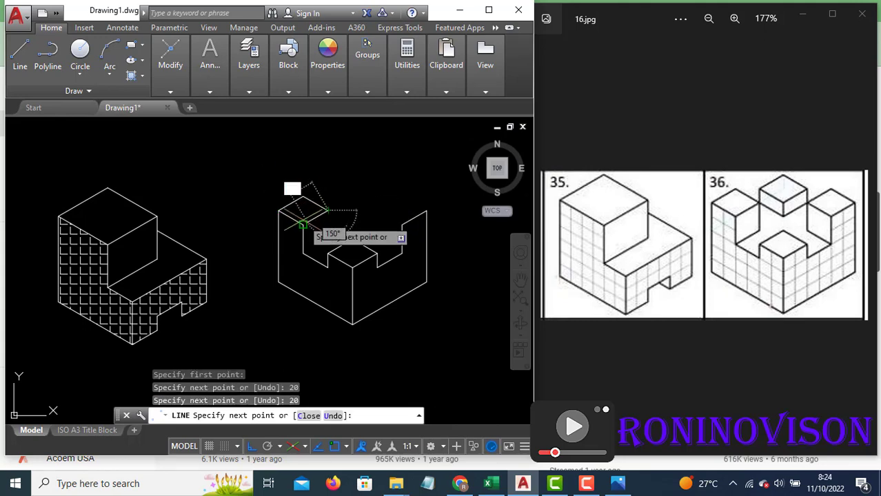
key("Escape")
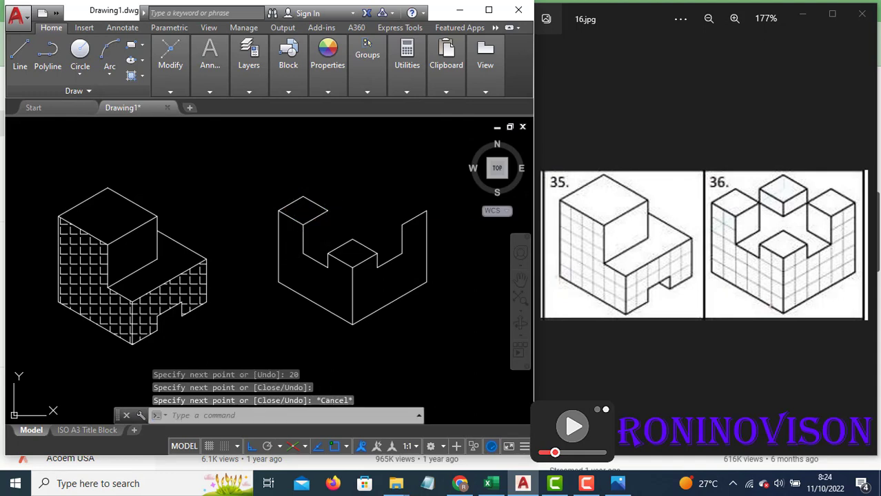
- Draw the left post's inner face with a 20-unit edge down from its right top corner and an edge back to the notch corner
key("Return")
left_click(328, 210)
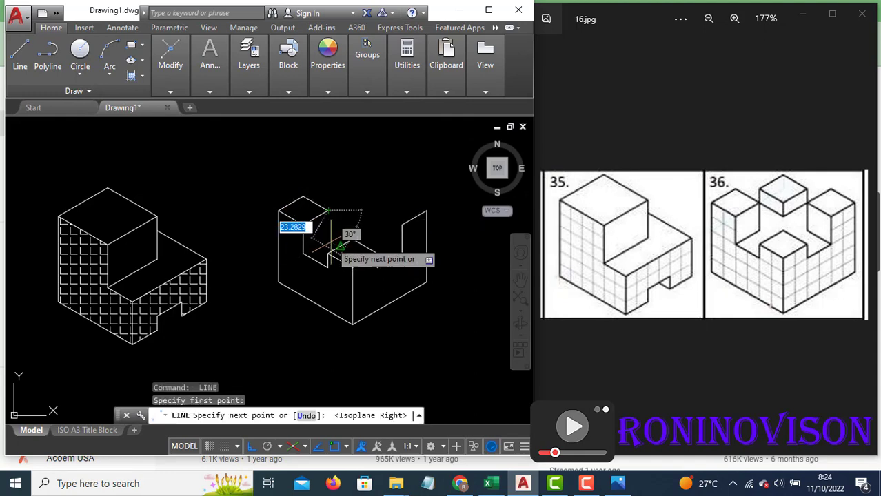
scroll(330, 236, "up", 2)
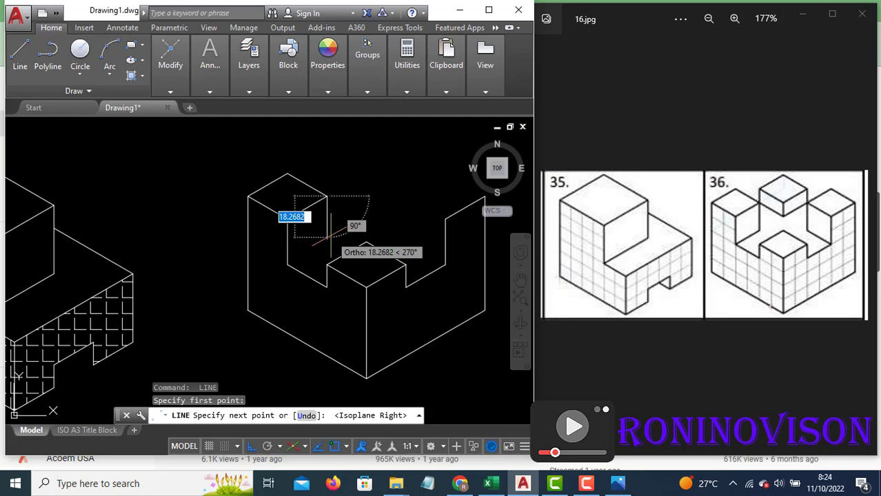
type("20")
key("Return")
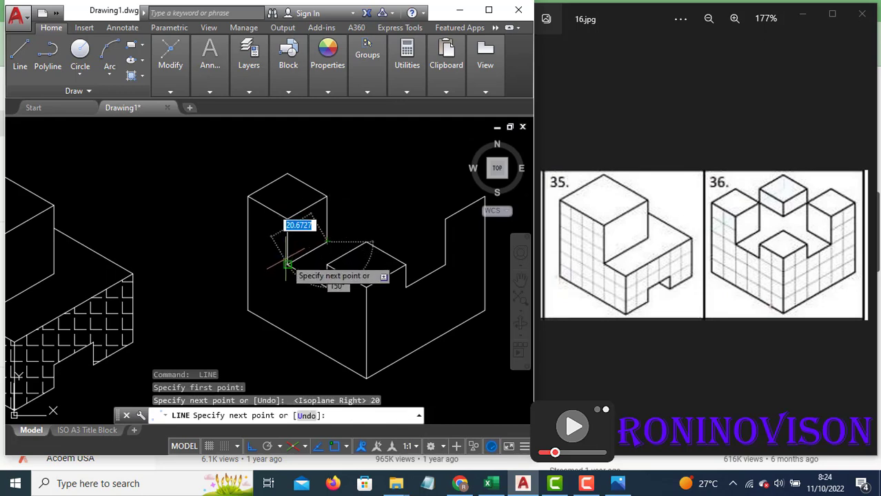
key("Escape")
- Draw the right post's top face from its outer corner with 20-unit edges at 150° and 210°, closing at the post's front corner
scroll(280, 296, "down", 2)
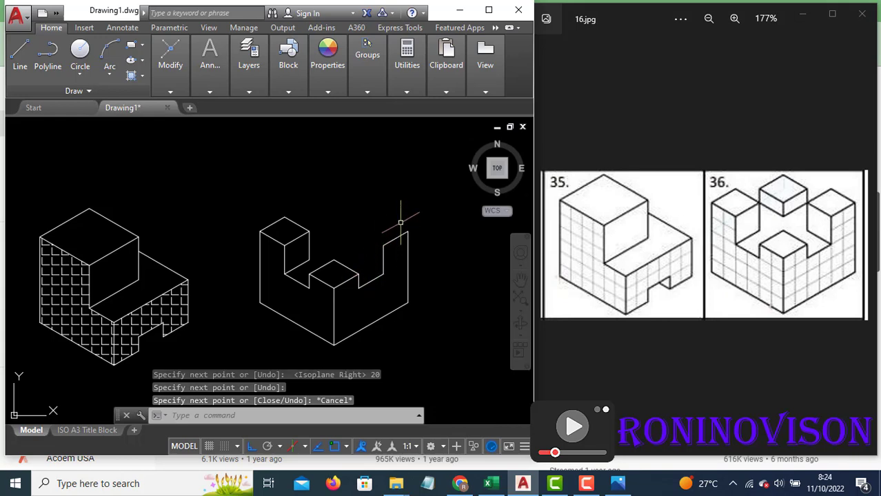
key("Return")
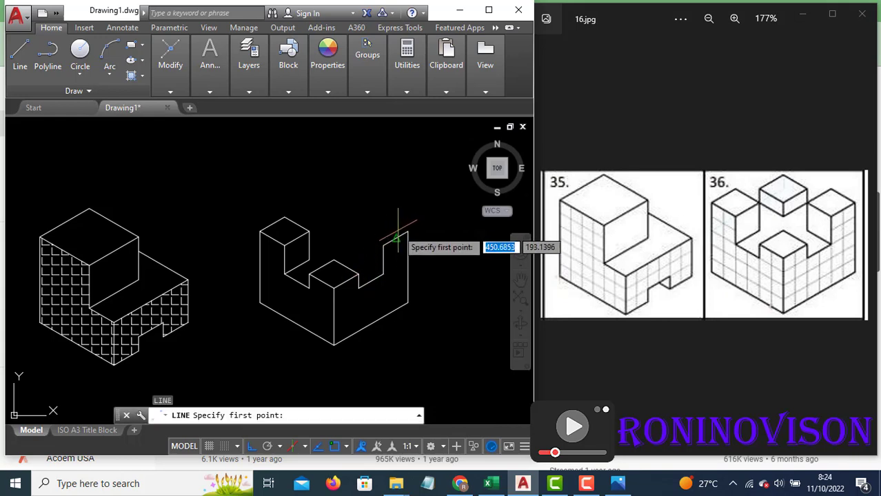
left_click(407, 219)
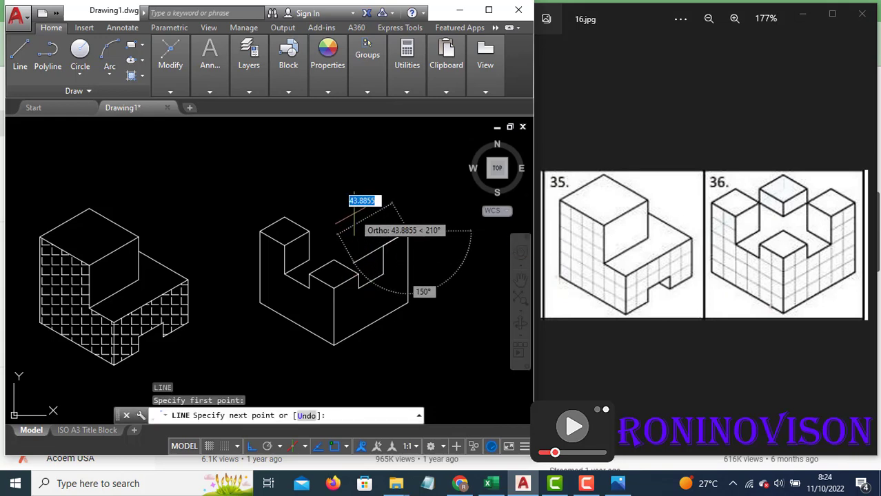
key("F5")
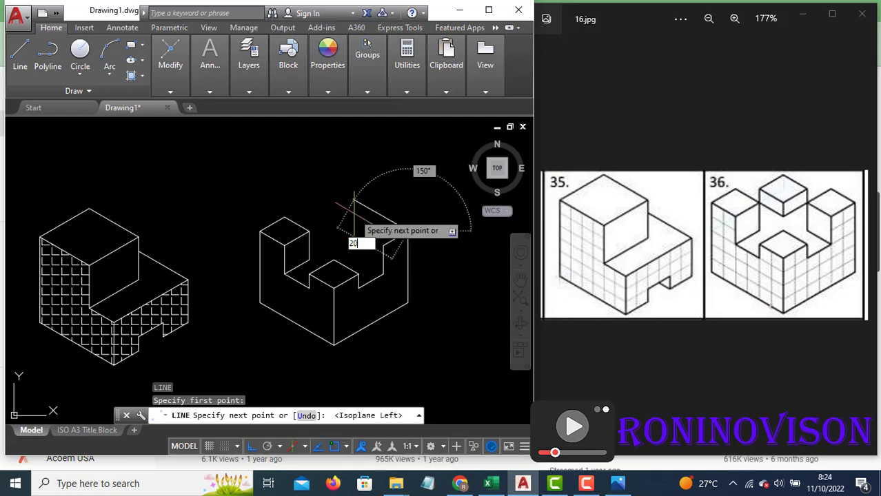
key("Return")
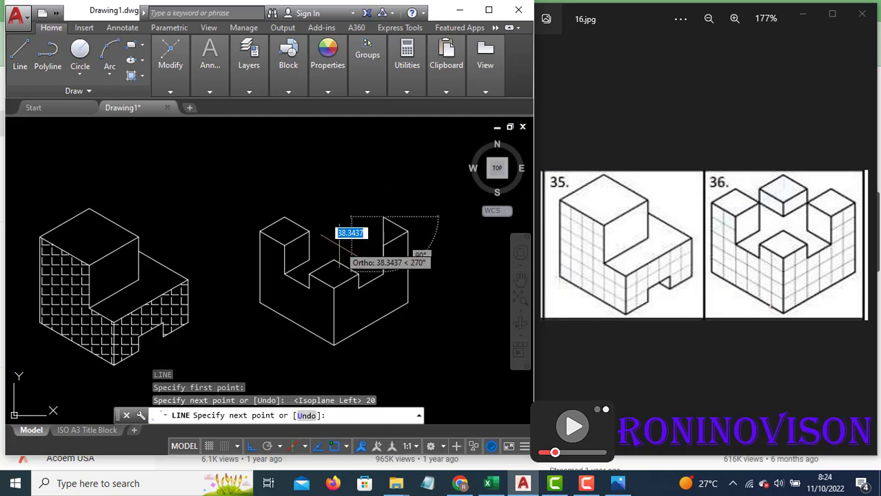
key("F5")
type("20")
key("Return")
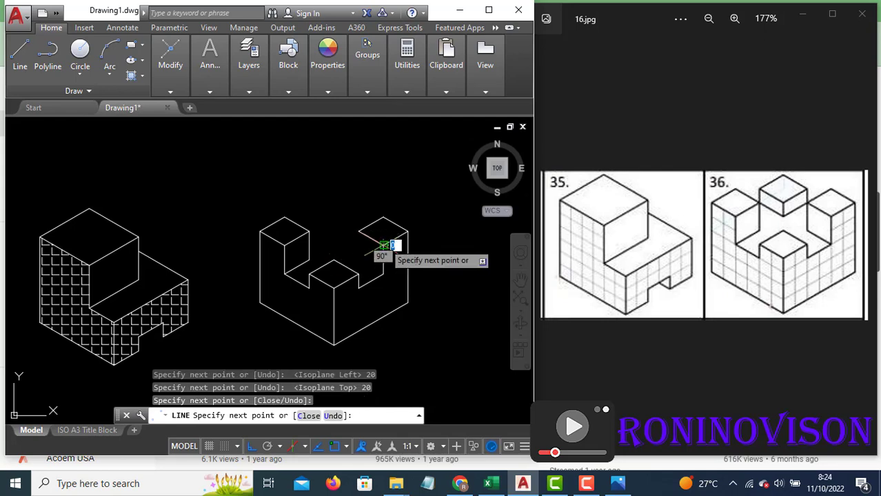
key("Escape")
- Start the rear post from the right post's left top corner with a 10-unit vertical edge upward and a 20-unit edge at 210°
scroll(381, 209, "up", 2)
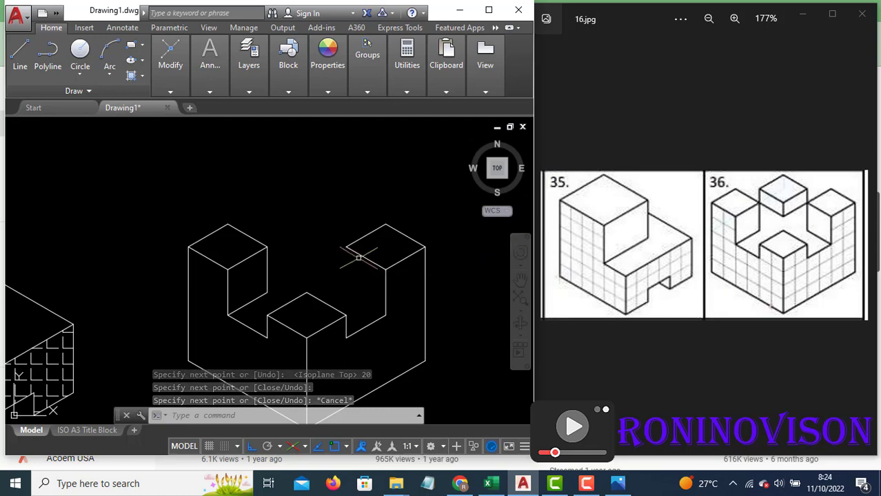
key("Return")
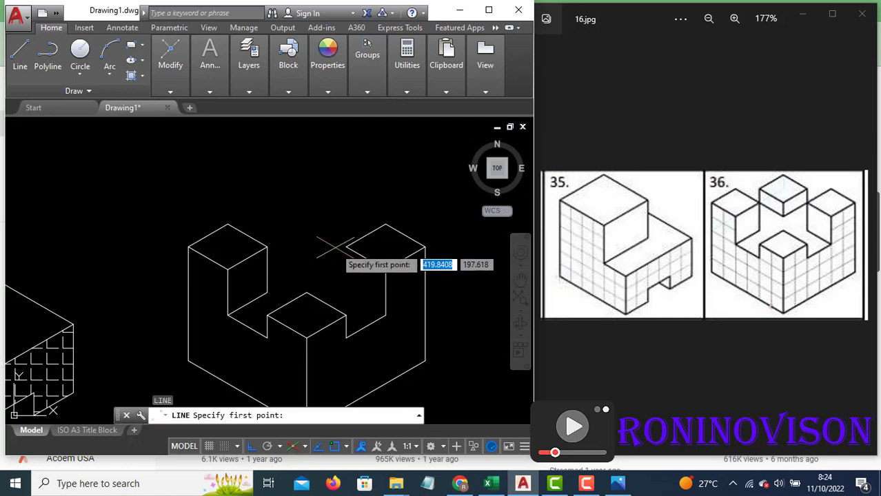
left_click(346, 247)
key("F5")
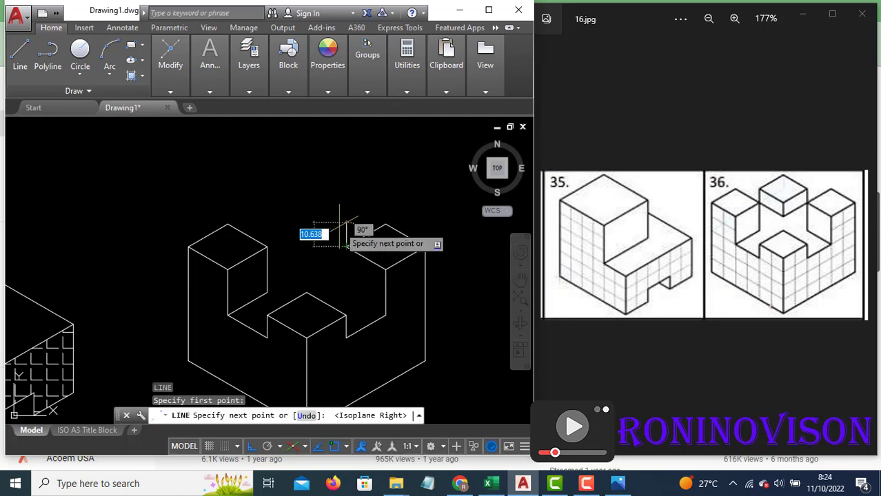
type("10")
key("Return")
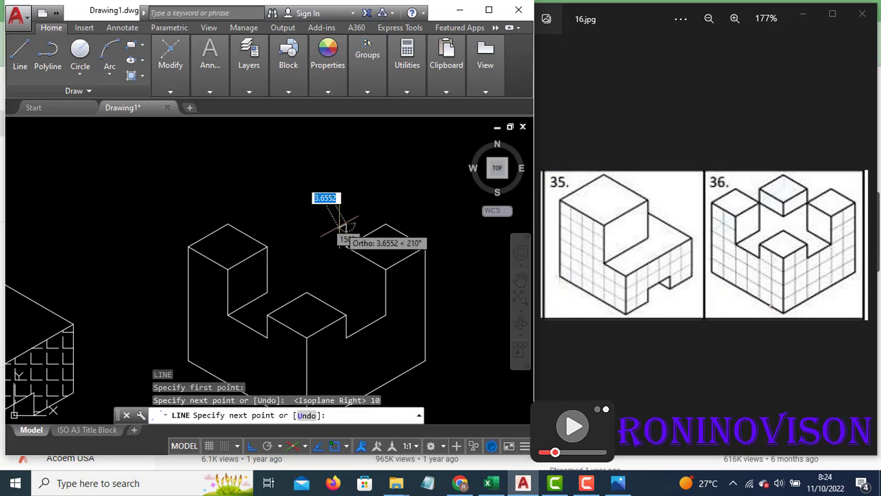
type("20")
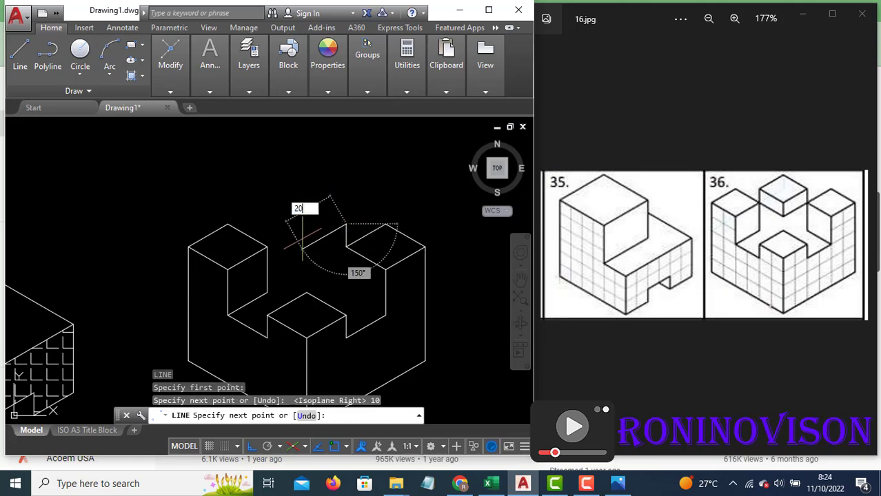
key("Return")
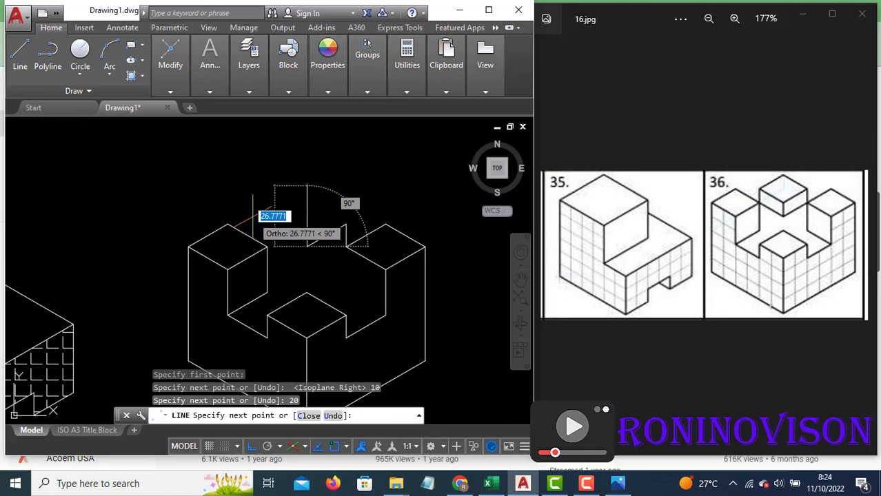
- Complete the rear post's top face with 20-unit edges at 150° and 30° and a closing edge to its right corner
key("F5")
type("20")
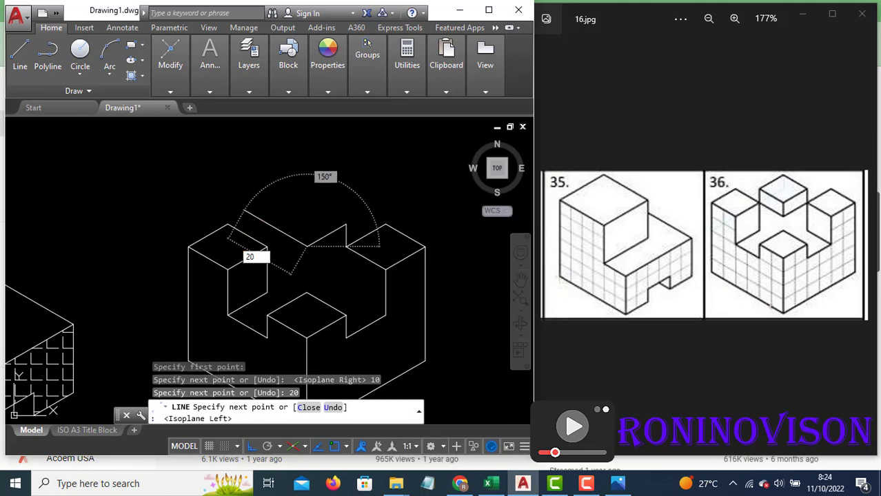
key("Return")
key("F5")
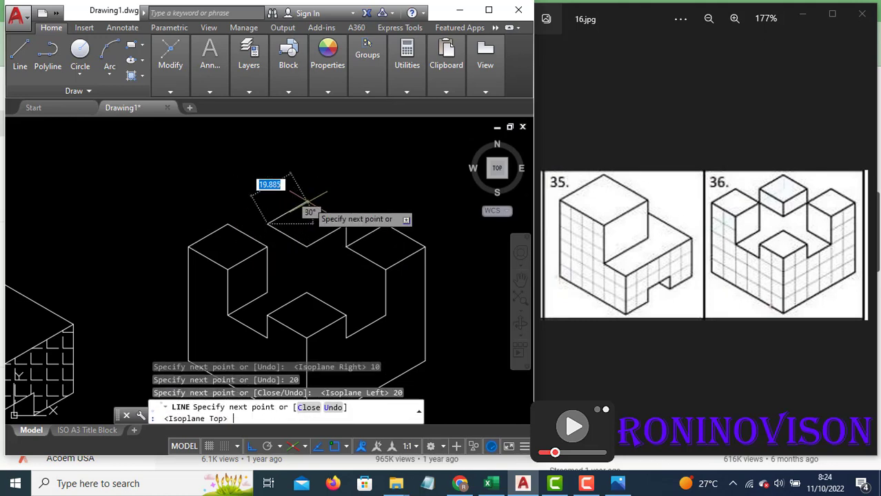
type("20")
key("Return")
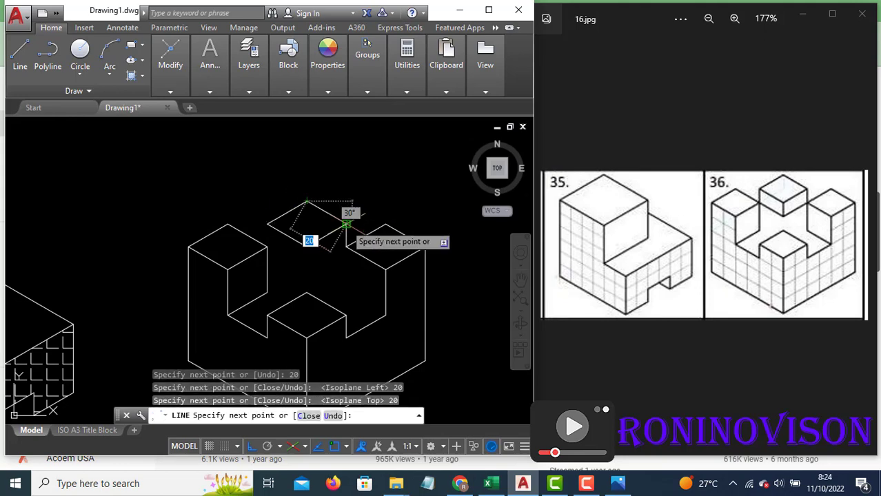
left_click(346, 224)
key("Escape")
- Draw the rear post's right face with a 10-unit edge down from its front top corner and a closing edge to the right post's left corner
key("space")
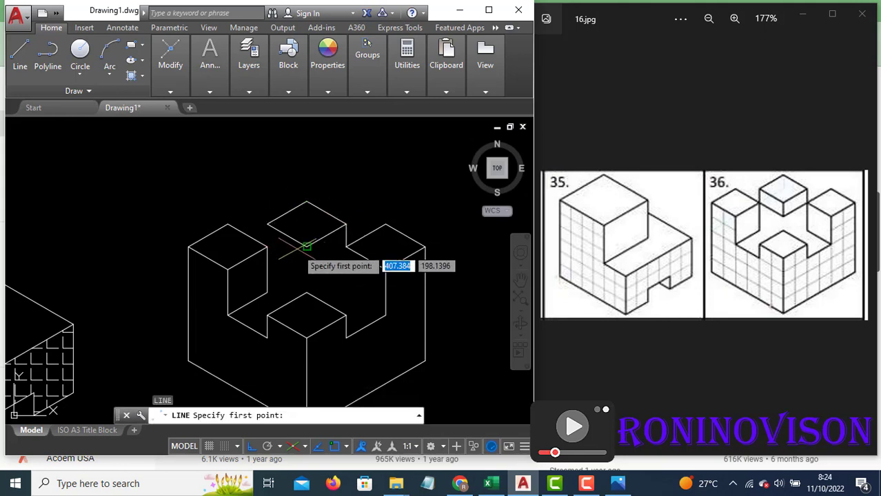
left_click(307, 245)
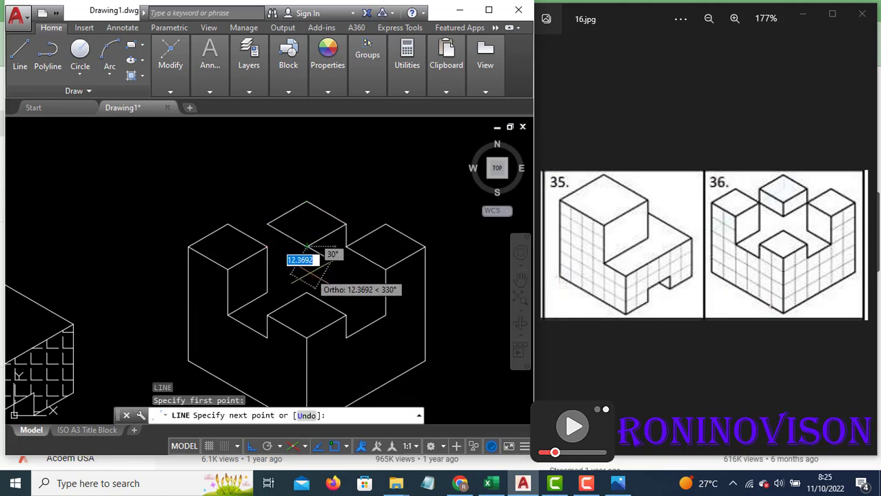
key("F5")
type("10")
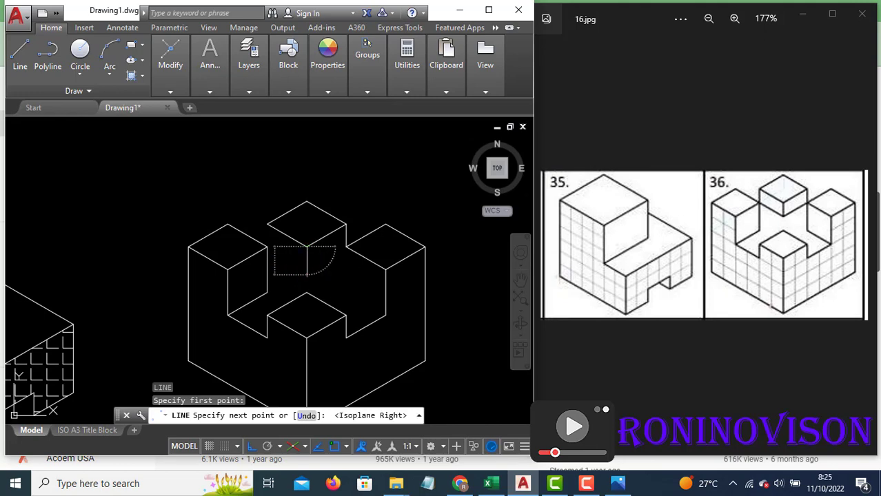
key("Return")
left_click(346, 247)
key("Return")
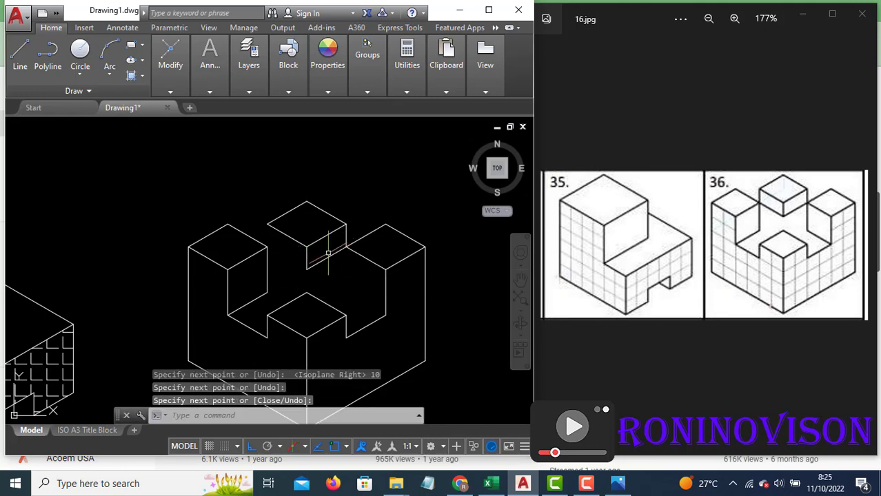
- Draw the rear post's left face from its lower front corner with a 20-unit edge at 150° and a vertical edge up to the top face's left corner
key("Return")
left_click(307, 269)
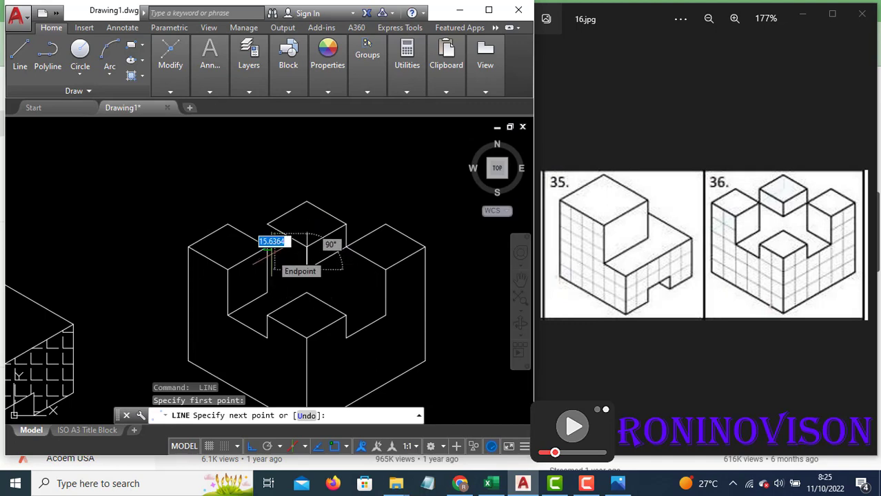
type("20")
key("Return")
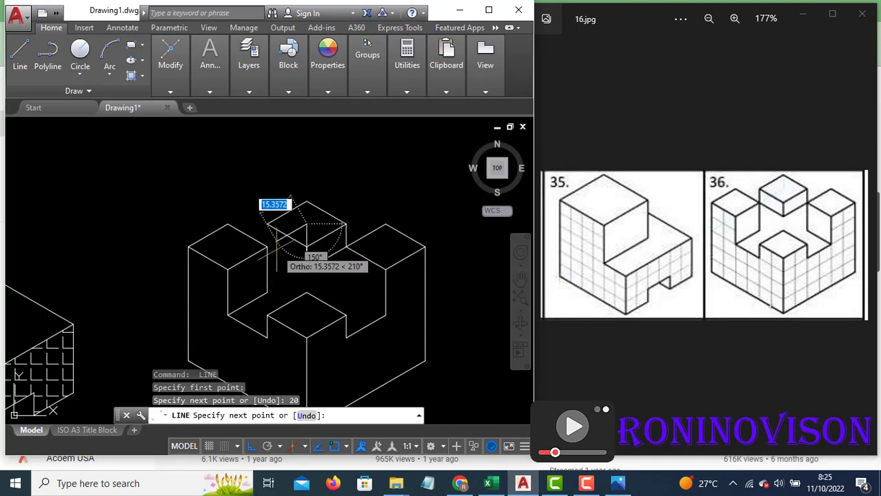
key("ctrl+z")
key("F5")
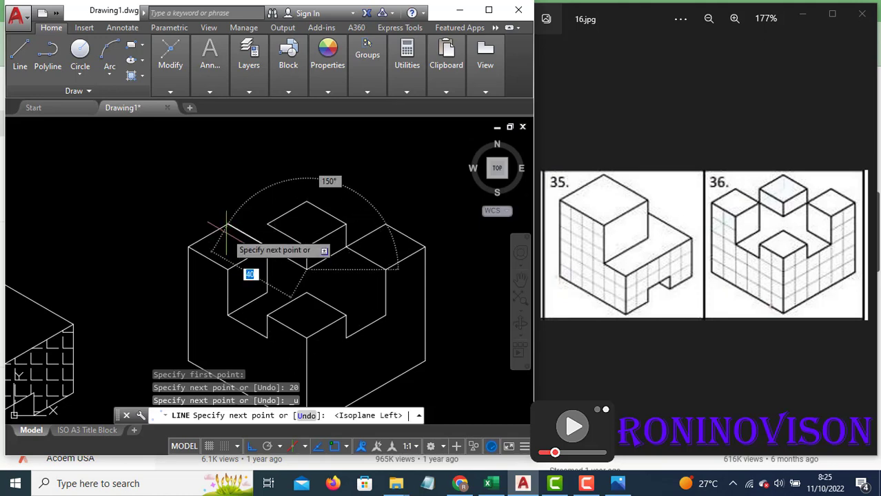
type("20")
key("Return")
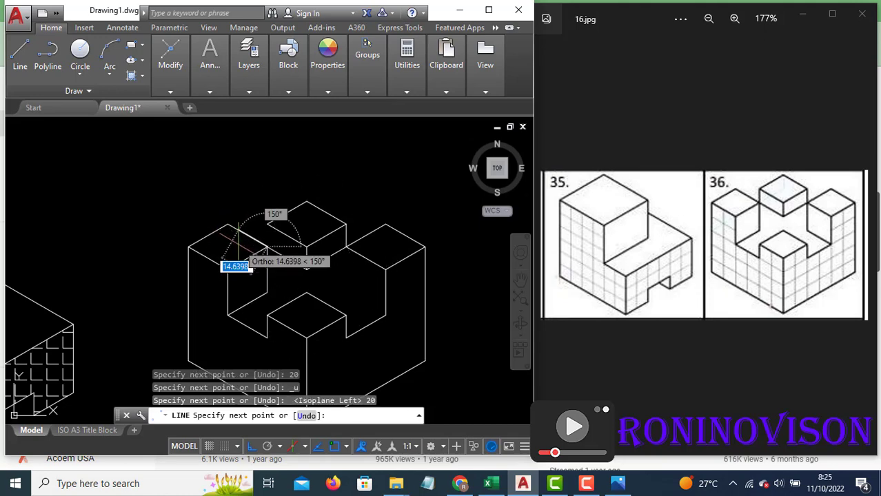
left_click(266, 226)
key("Escape")
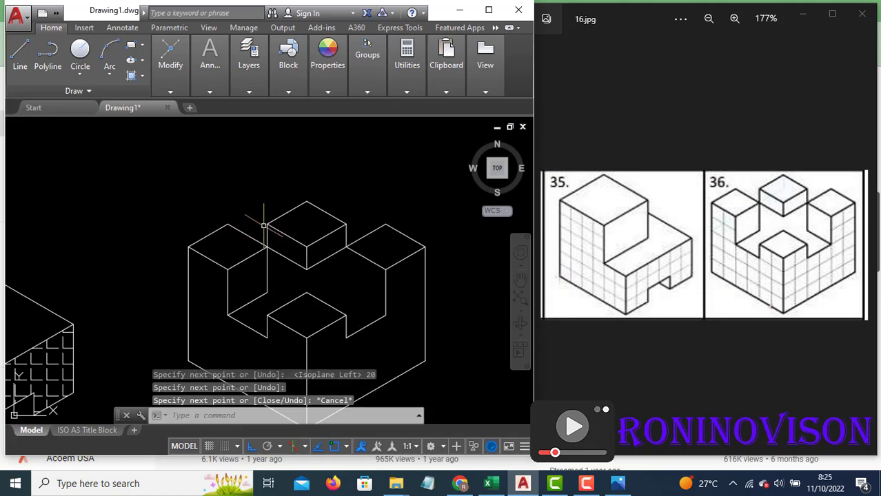
- Draw the right post's inner face with a 20-unit edge down from its left top corner and an edge to the notch corner
scroll(336, 197, "down", 3)
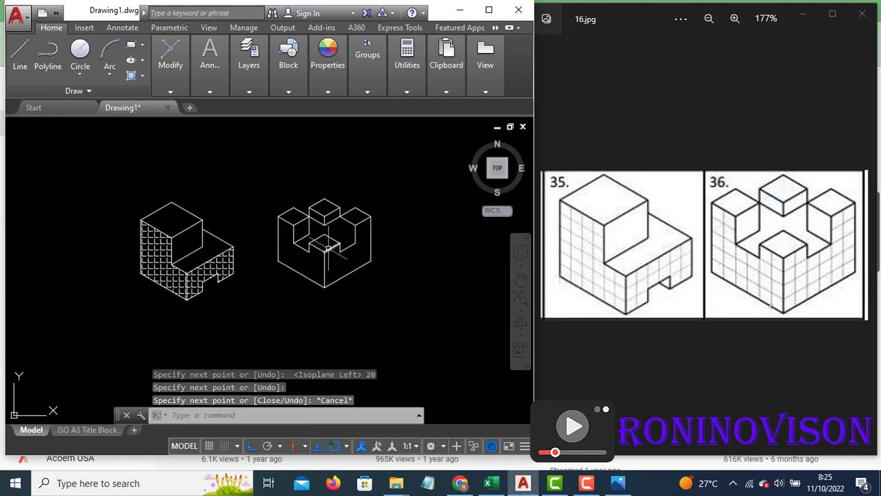
scroll(328, 245, "up", 2)
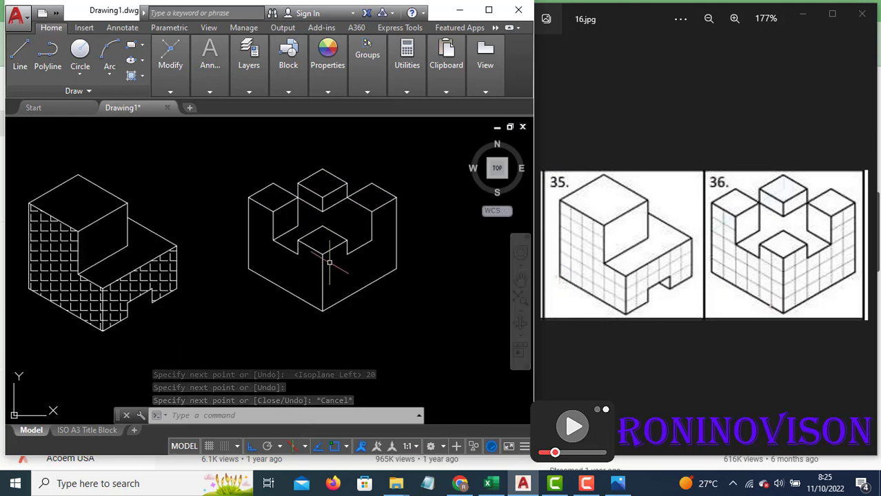
middle_click_drag(329, 263, 341, 271)
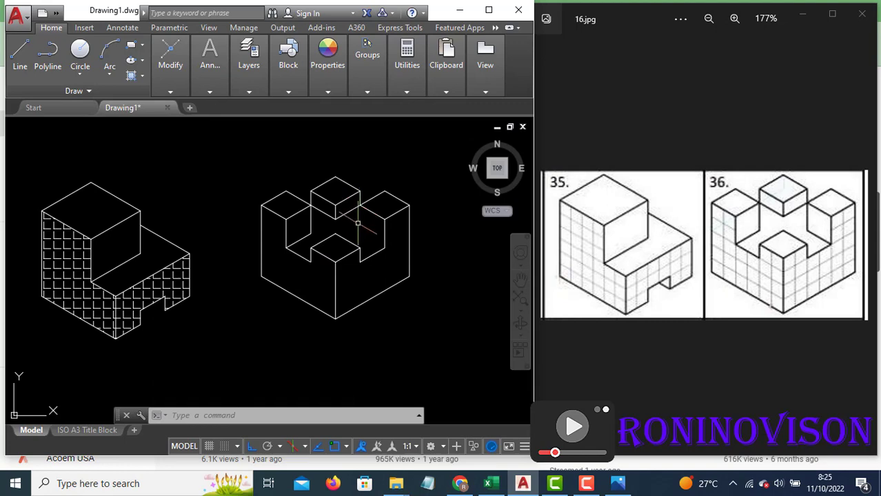
type("l")
key("Return")
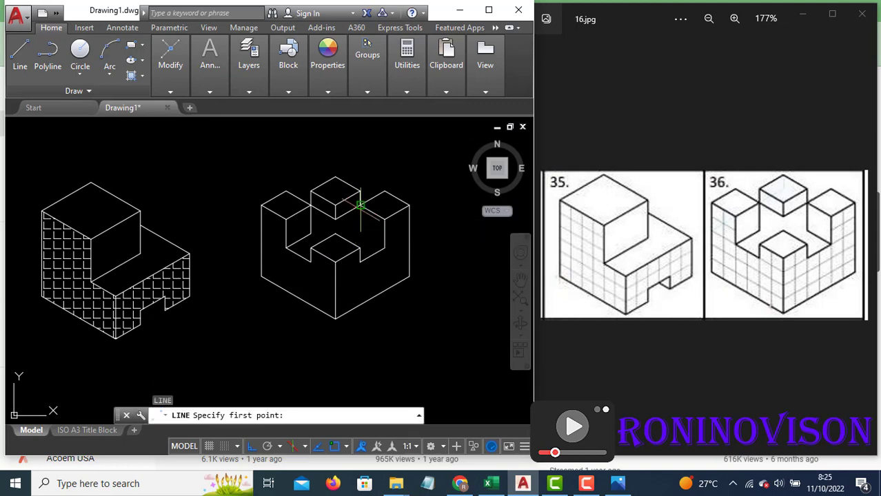
left_click(360, 205)
type("20")
key("Return")
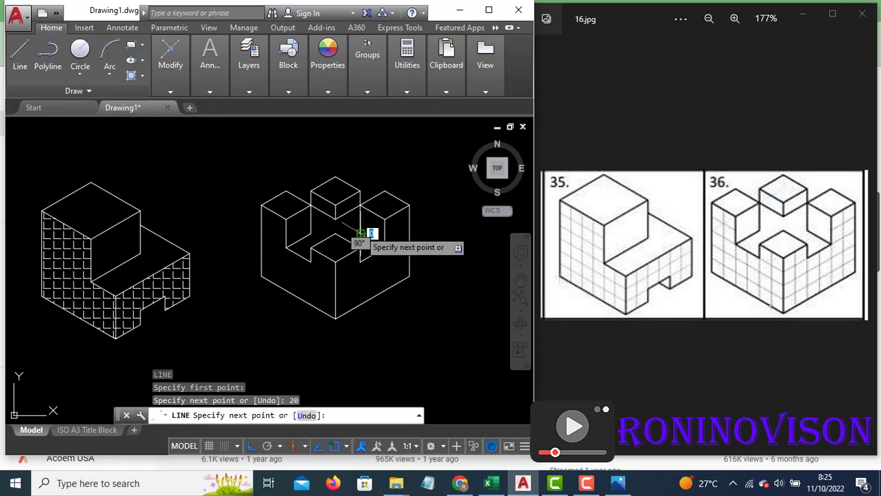
left_click(385, 246)
key("Escape")
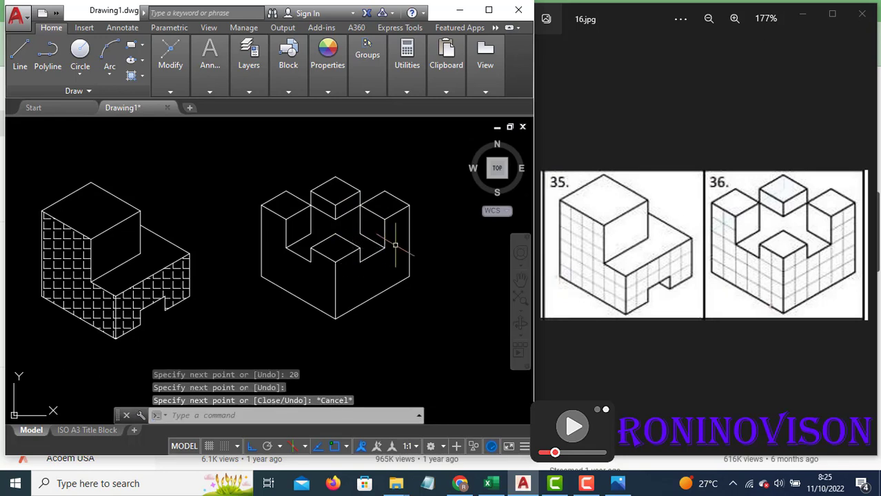
- Hatch the left and right front faces of block 36 with the same grid pattern as block 35
type("h")
key("Return")
left_click(386, 291)
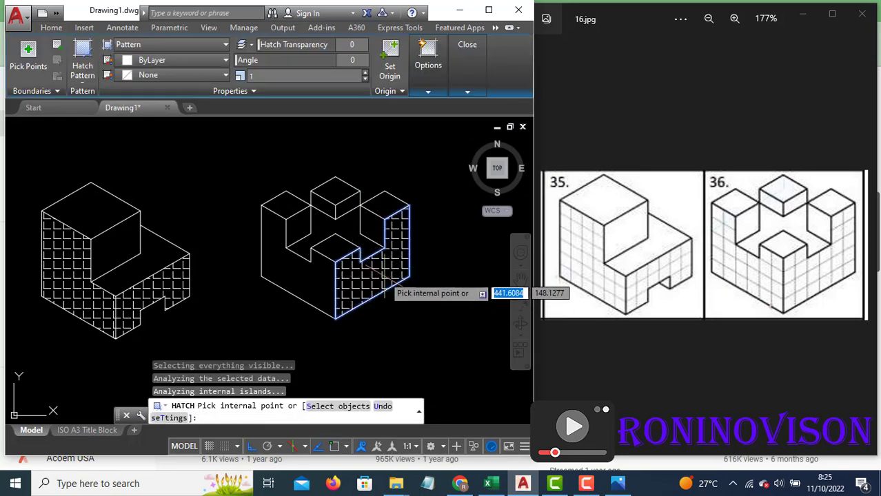
key("Escape")
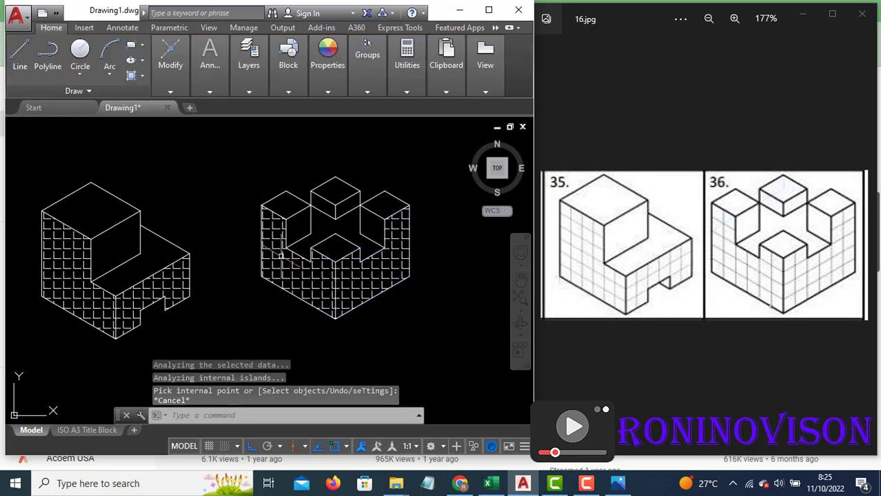
middle_click_drag(308, 254, 354, 260)
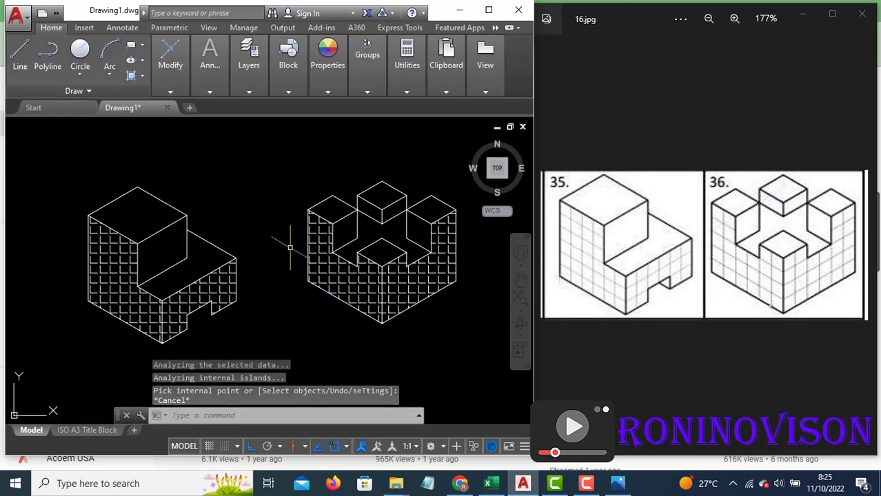
middle_click_drag(300, 268, 298, 256)
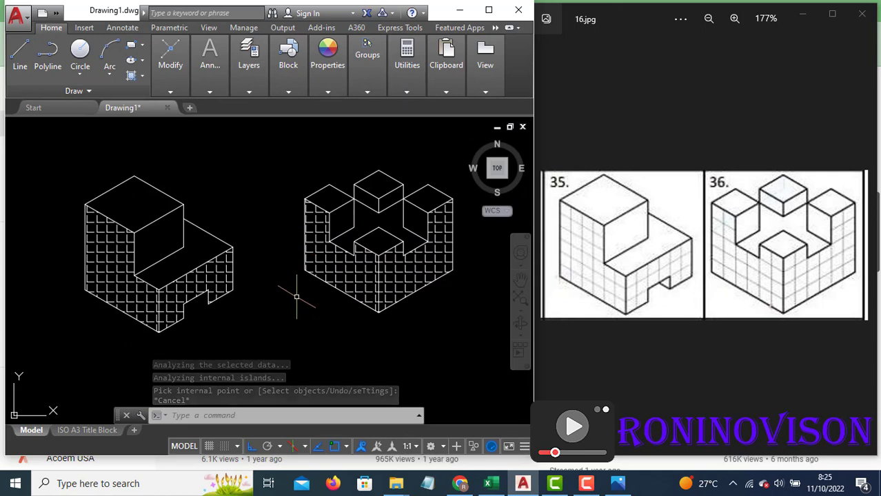
- Switch the snap type in the drafting settings from isometric to rectangular snap
type("ds")
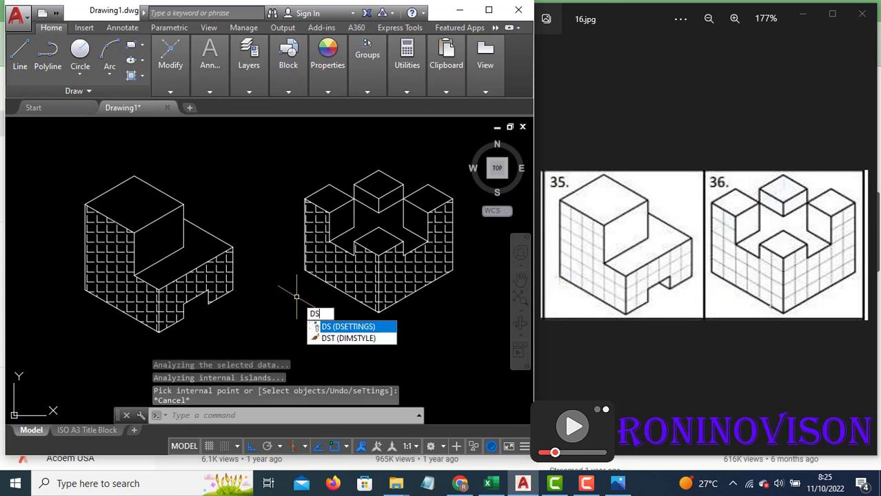
key("Return")
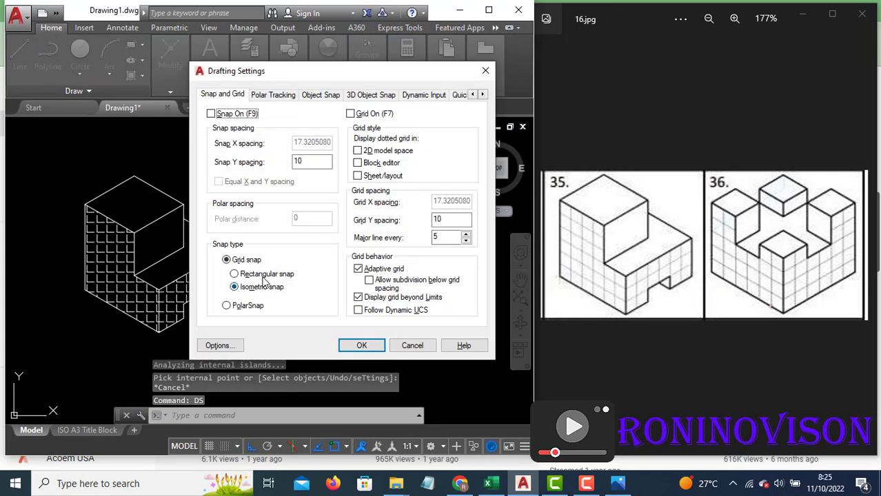
left_click(262, 275)
left_click(359, 347)
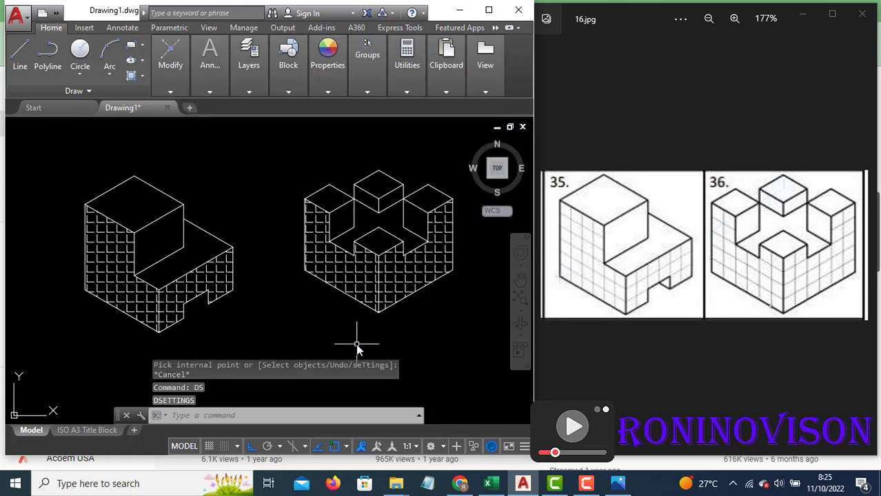
- Draw a rectangular frame about 141 units wide around block 35
type("rec")
key("Return")
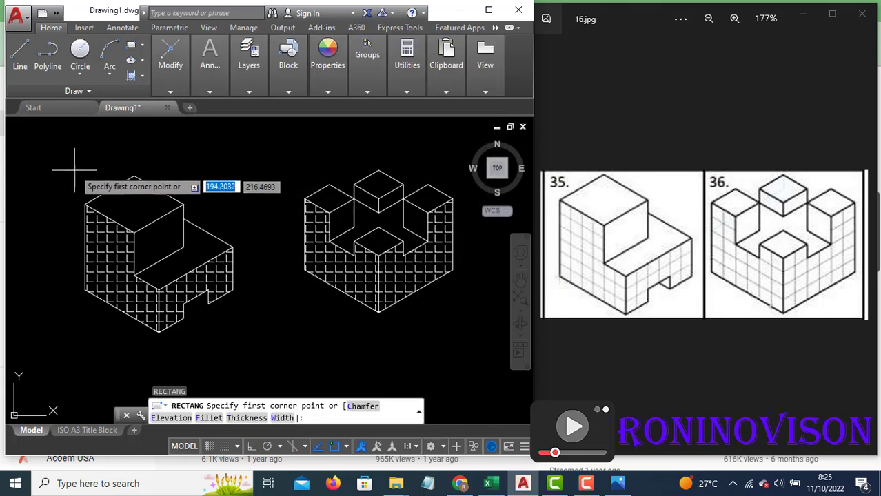
left_click(54, 159)
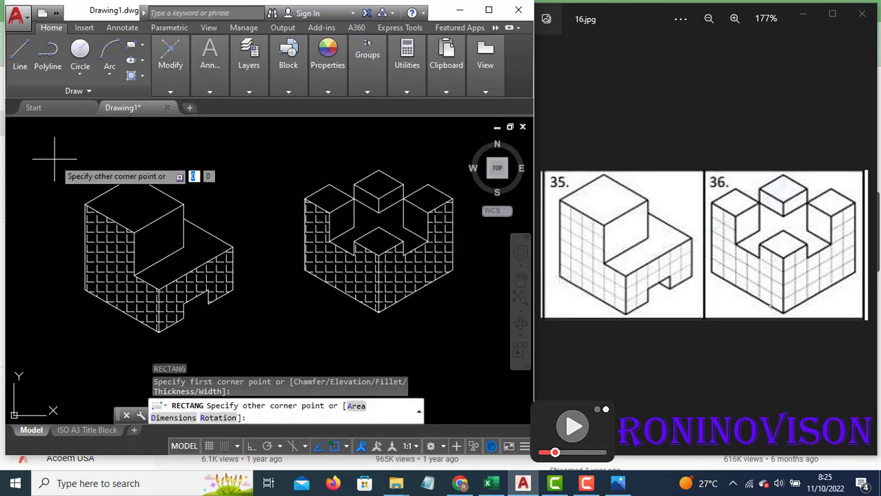
left_click(255, 350)
- Copy the frame from its lower left corner to its lower right corner so the copy encloses block 36
left_click(276, 344)
left_click(250, 333)
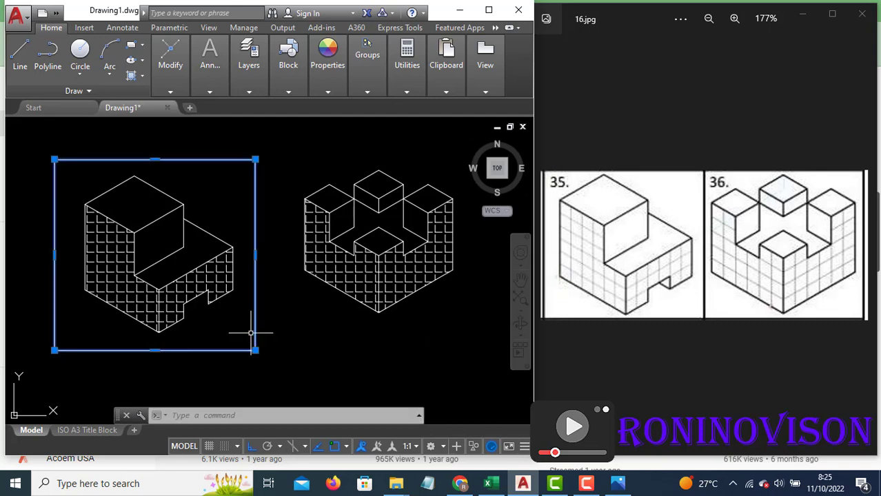
type("co")
key("Return")
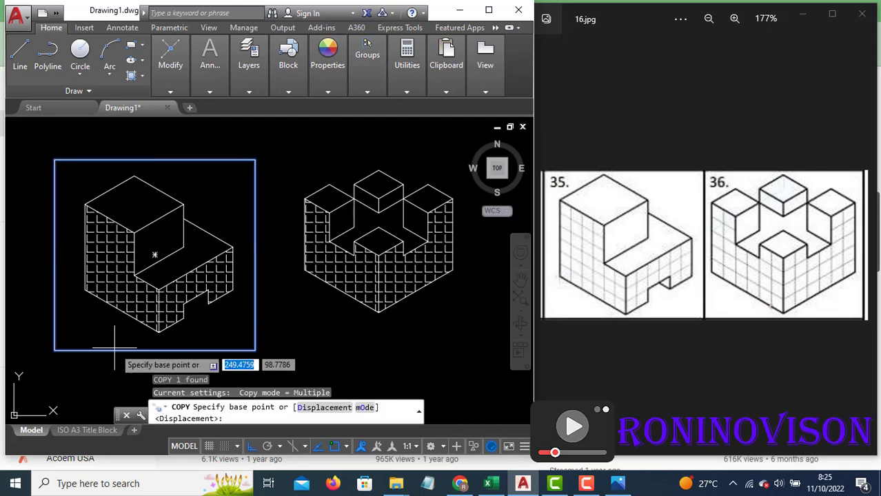
left_click(55, 350)
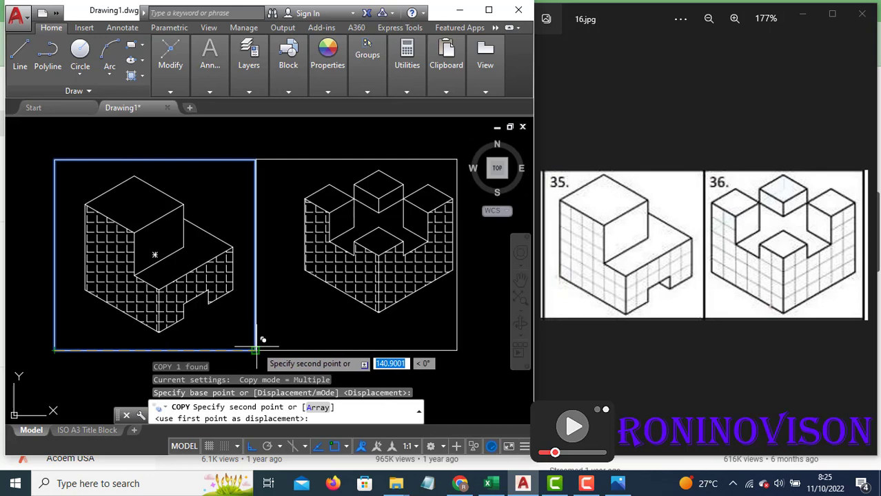
left_click(256, 350)
key("Escape")
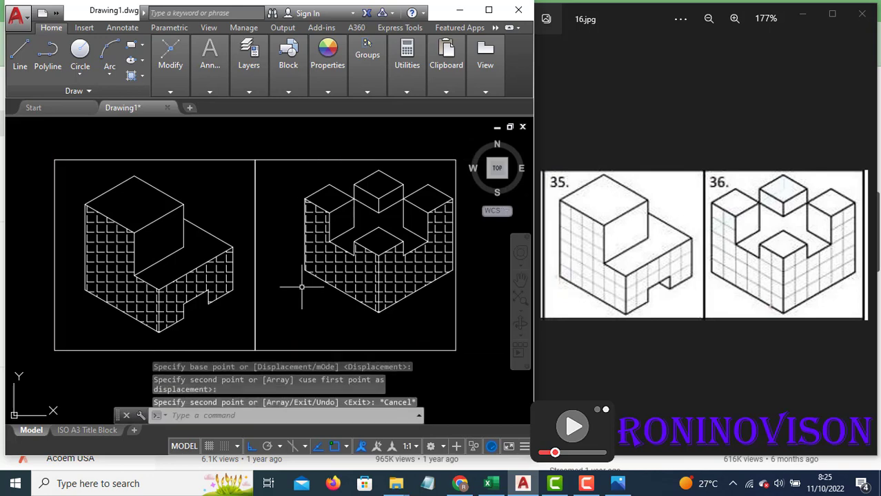
left_click(296, 144)
left_click(481, 321)
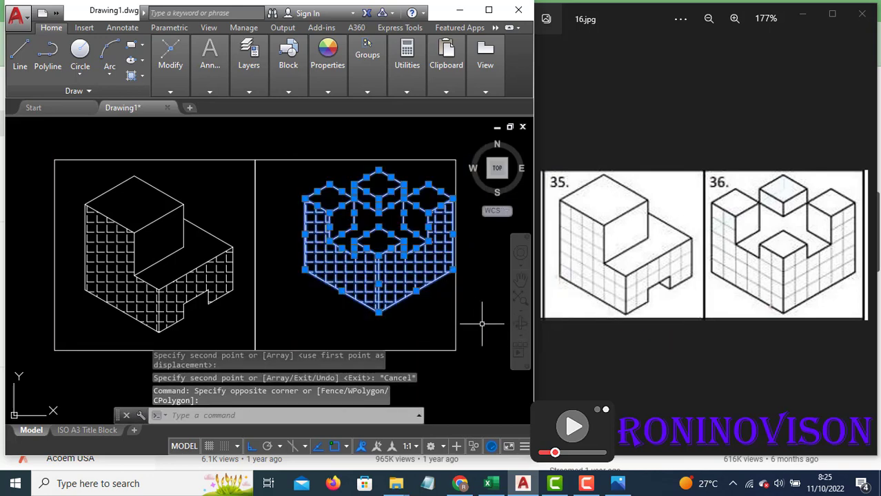
type("m")
key("Return")
left_click(469, 317)
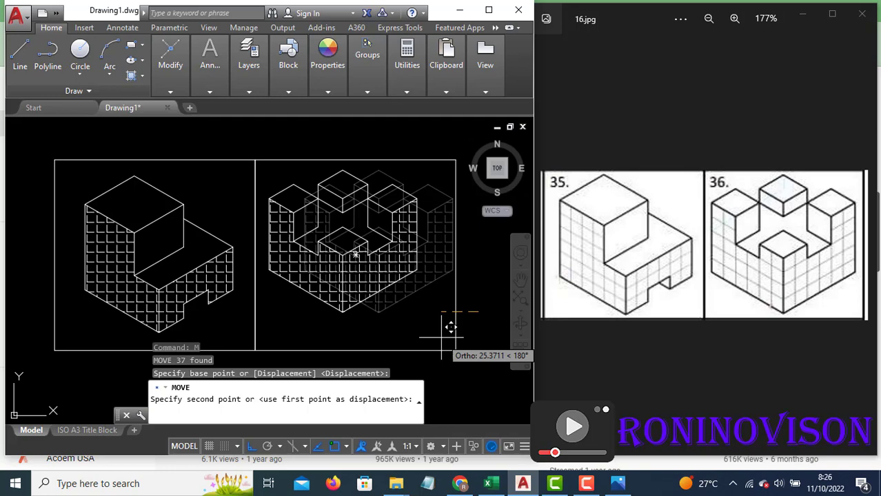
left_click(450, 328)
left_click(449, 329)
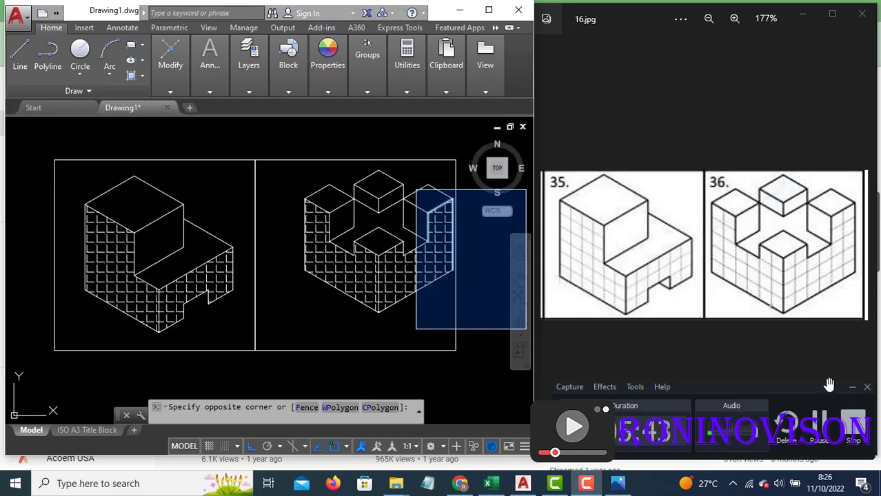
left_click(852, 390)
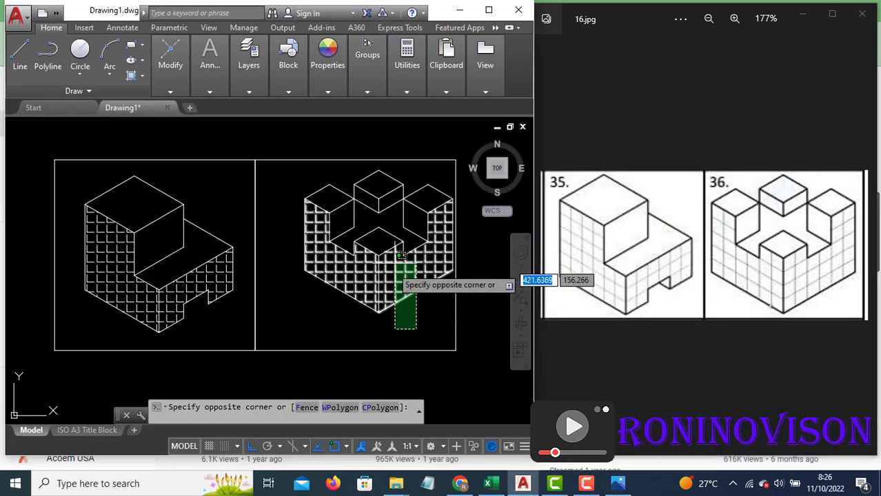
key("Escape")
- Move the whole of block 36 with its hatches, with ortho off, to about the centre of its frame
left_click(285, 145)
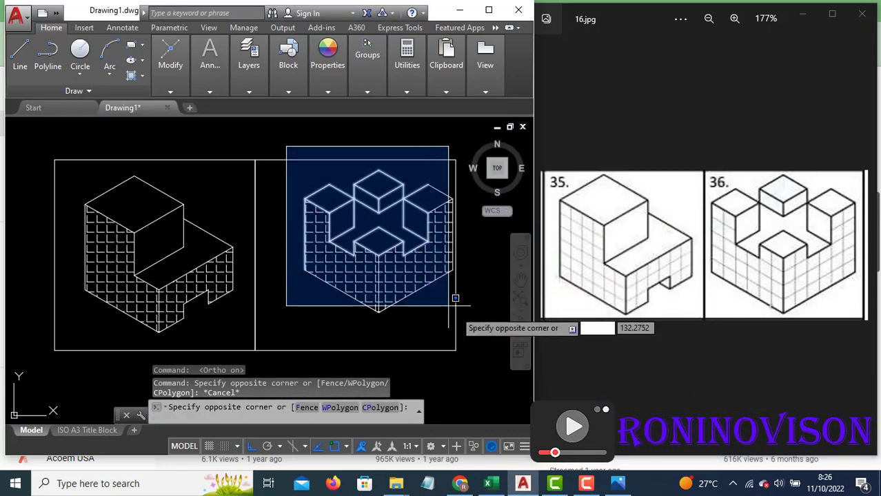
left_click(478, 316)
type("m")
key("Return")
left_click(484, 269)
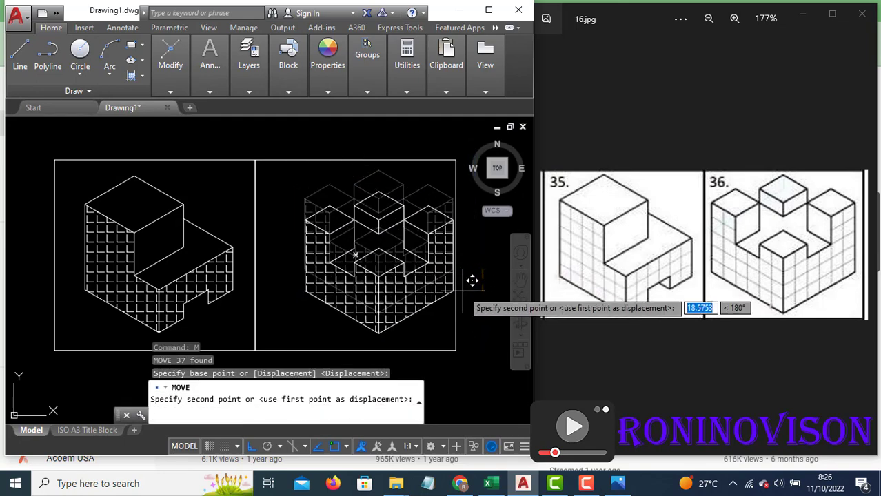
key("F8")
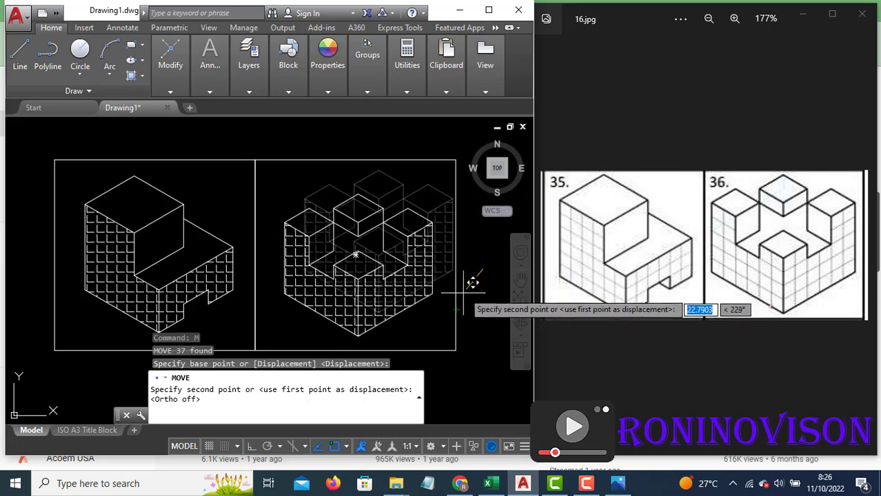
left_click(475, 276)
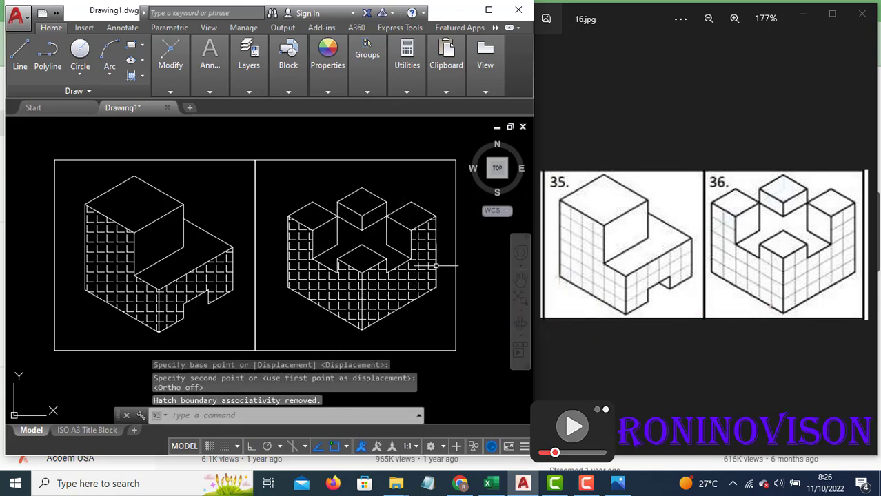